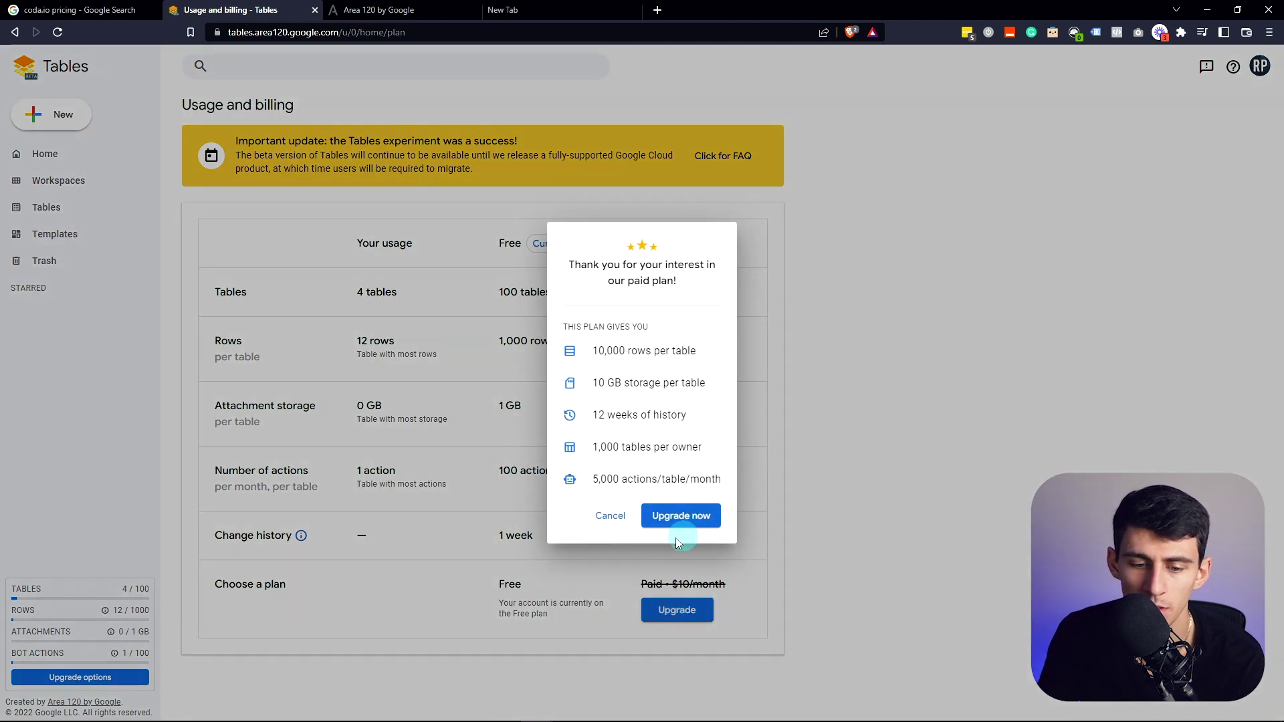
{"action": "left_click", "coordinate": [614, 526]}
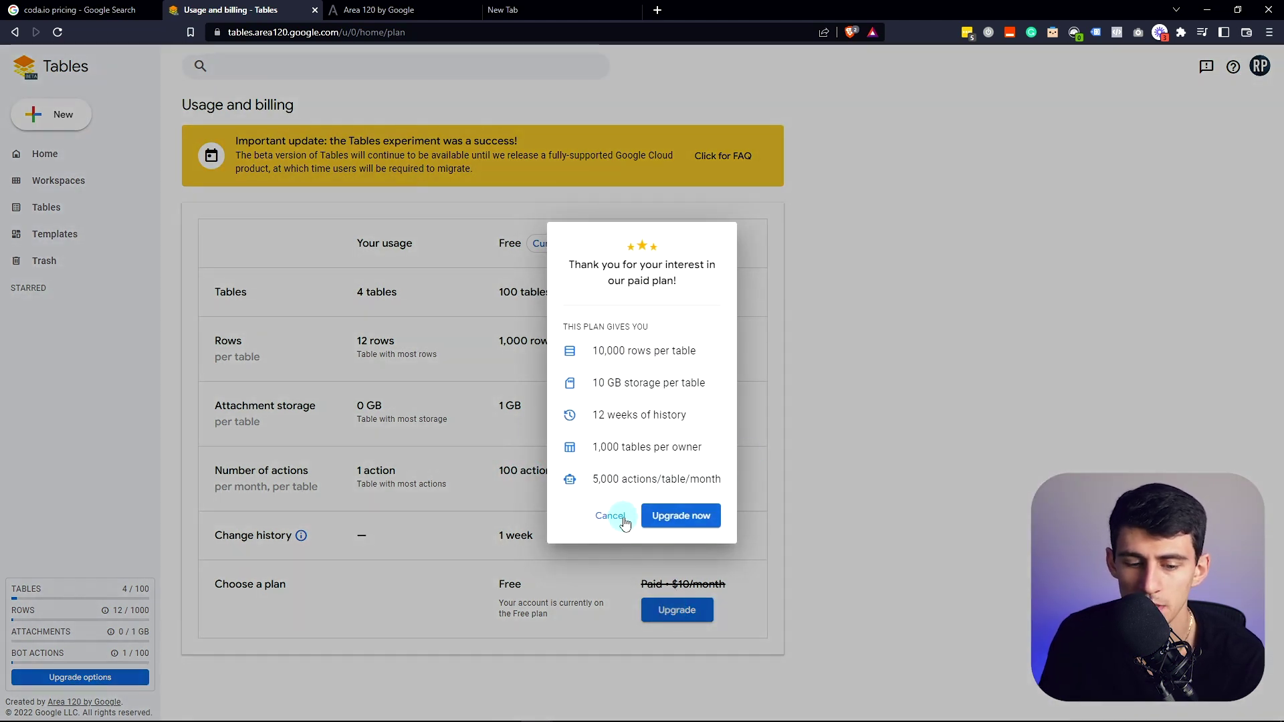
{"action": "left_click", "coordinate": [691, 521]}
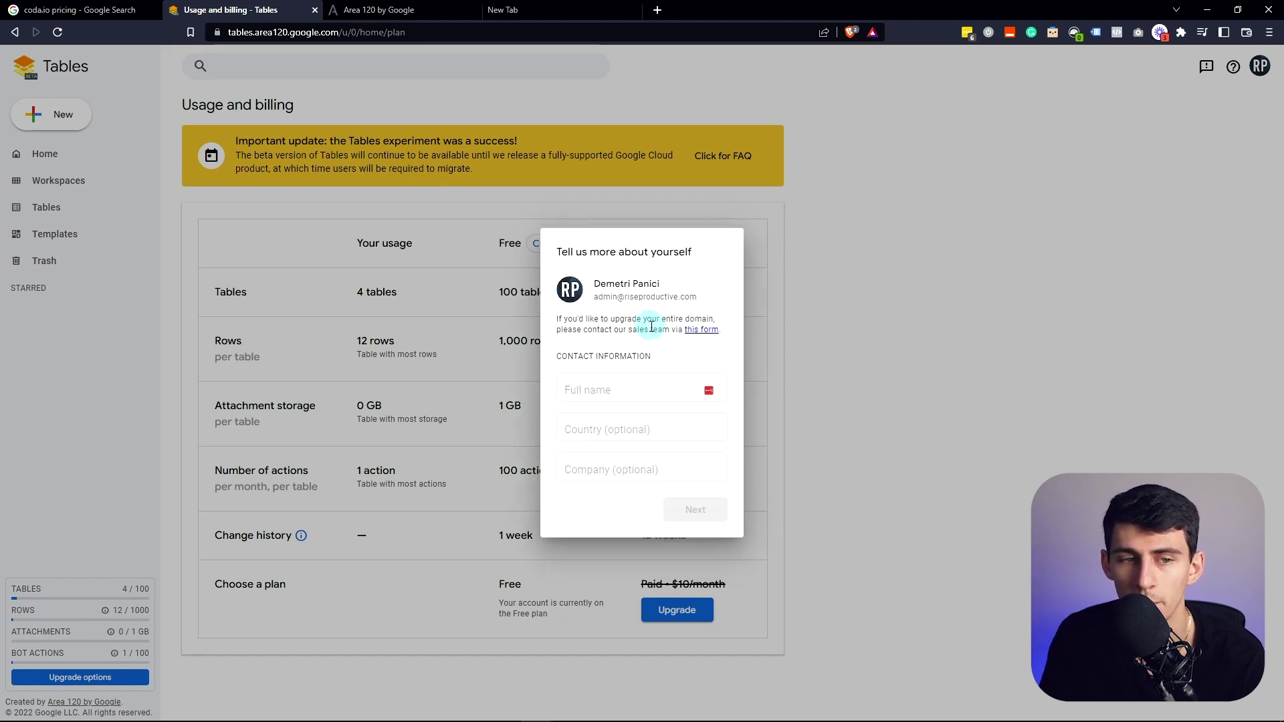
{"action": "left_click", "coordinate": [832, 255]}
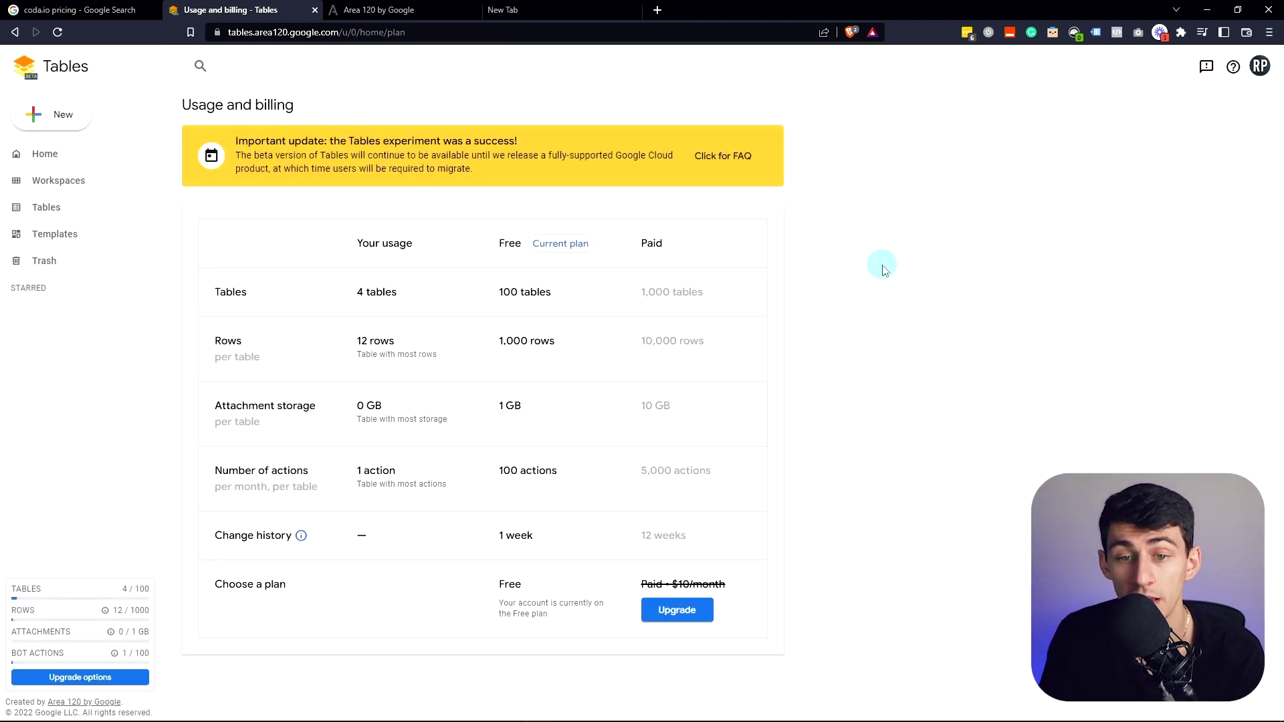
- Open the official Coda pricing page from the search results and reload it
{"action": "left_click", "coordinate": [121, 8]}
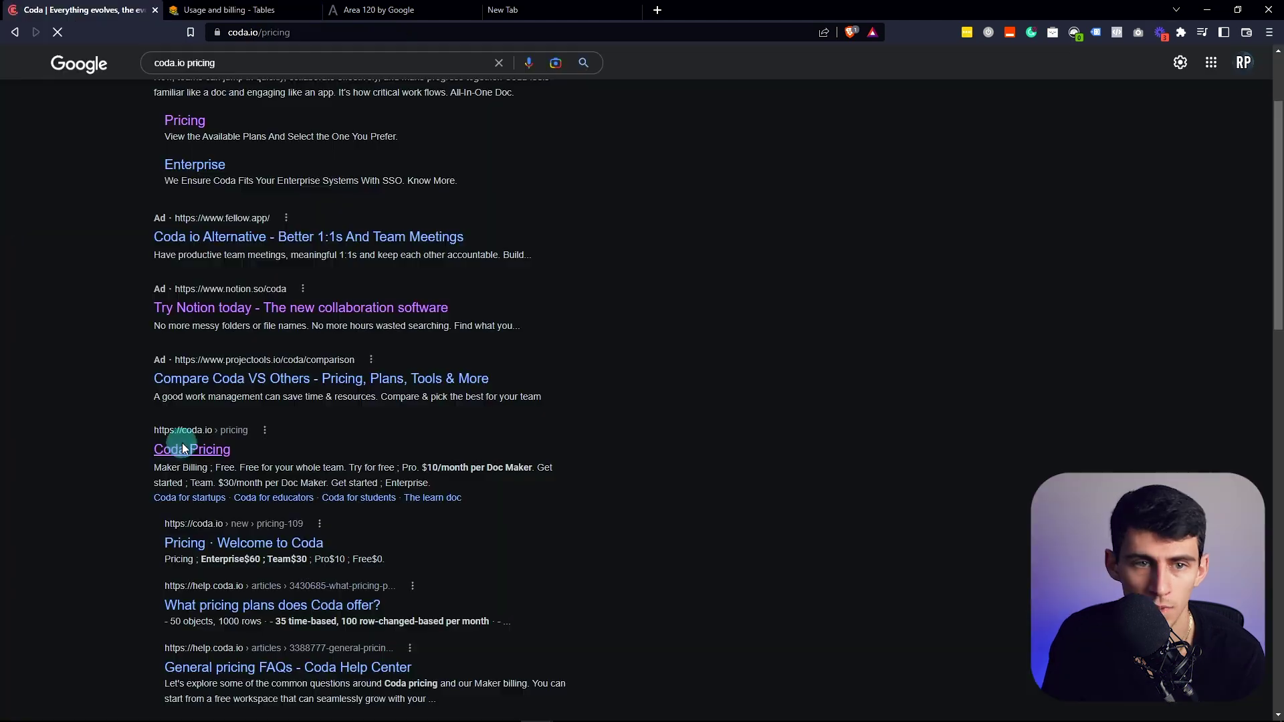
{"action": "left_click", "coordinate": [179, 443]}
{"action": "scroll", "coordinate": [636, 230], "scroll_direction": "down", "scroll_amount": 2}
{"action": "scroll", "coordinate": [615, 110], "scroll_direction": "up", "scroll_amount": 2}
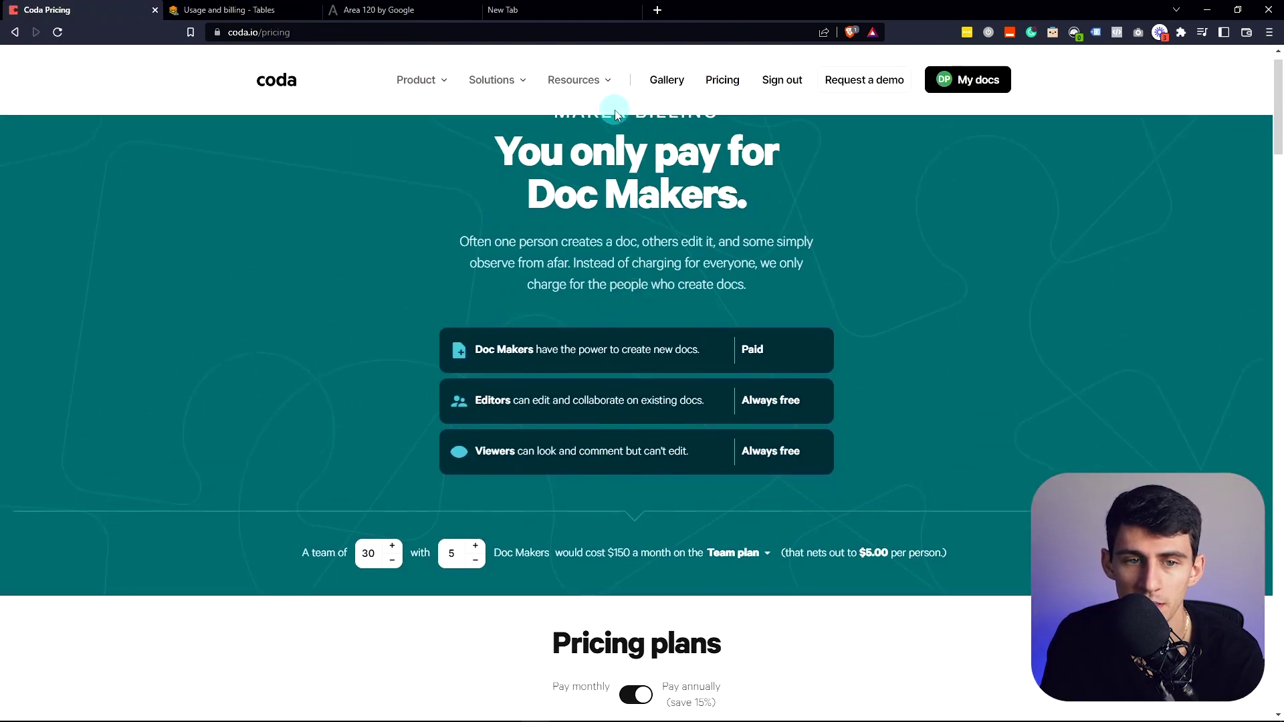
{"action": "left_click", "coordinate": [701, 83]}
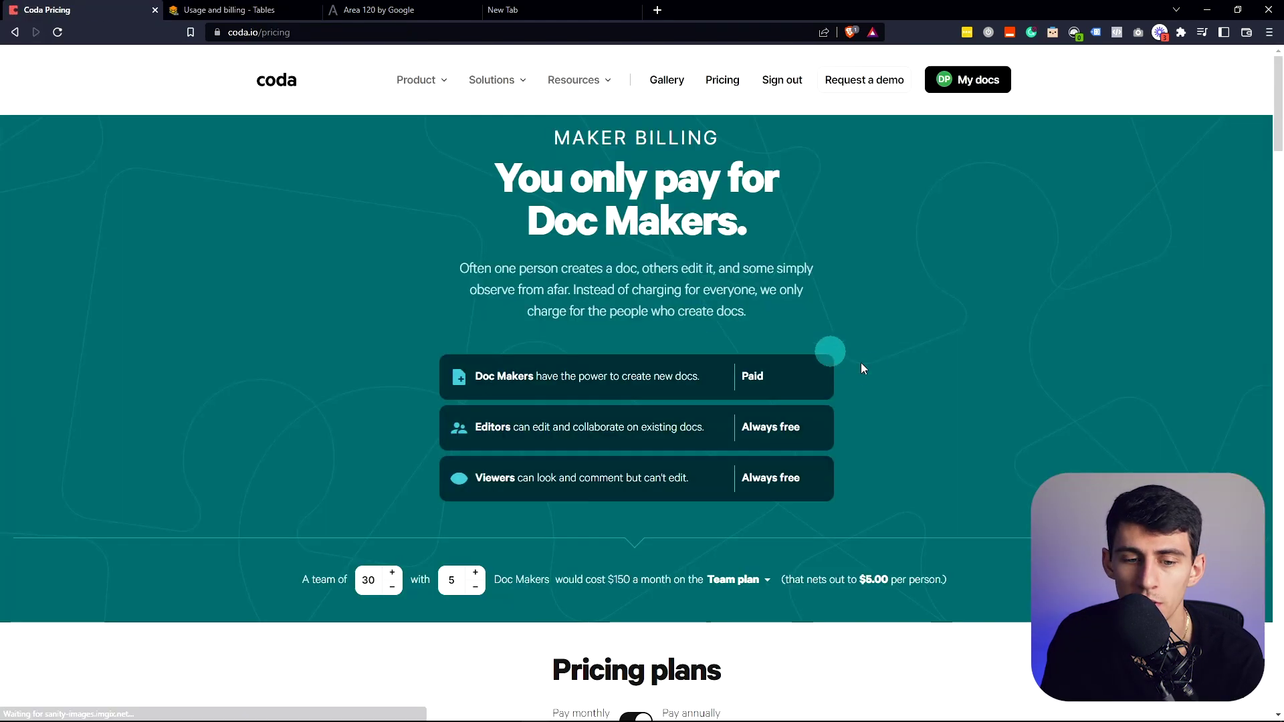
- Review the Free, Pro, Team and Enterprise plan cards and their included Packs icons
{"action": "scroll", "coordinate": [602, 263], "scroll_direction": "down", "scroll_amount": 8}
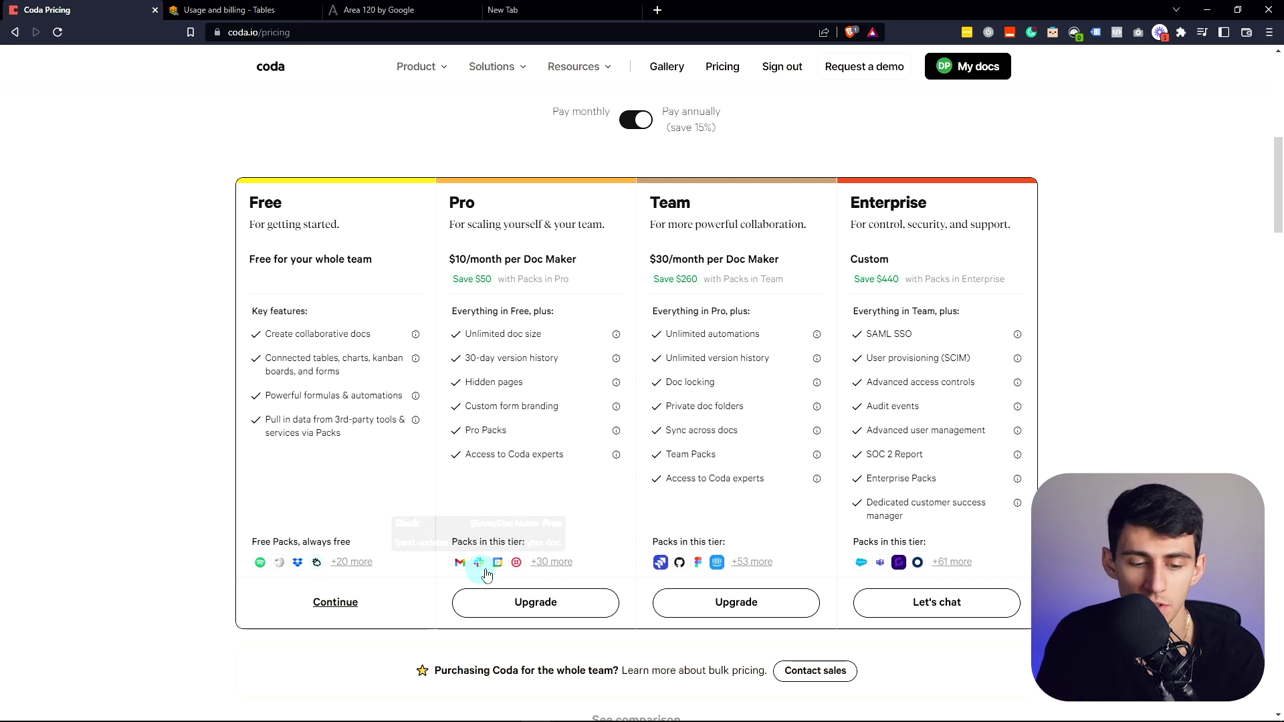
{"action": "mouse_move", "coordinate": [317, 565]}
{"action": "mouse_move", "coordinate": [266, 565]}
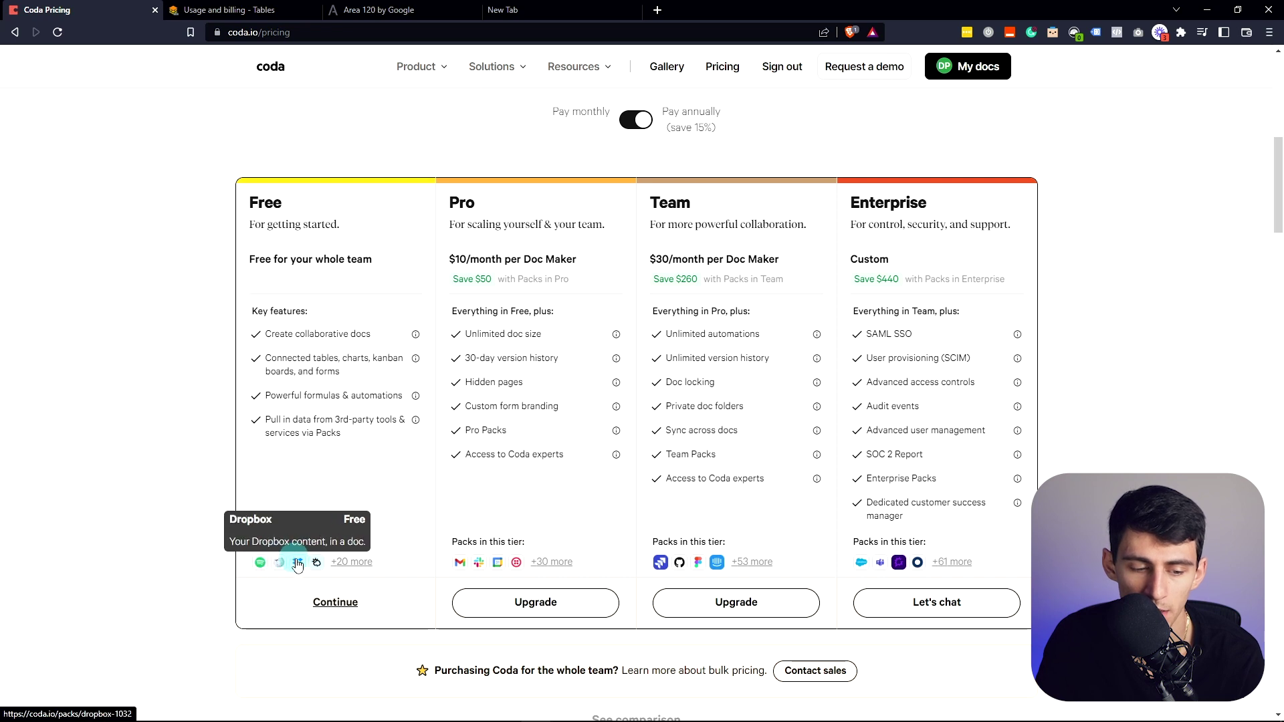
{"action": "mouse_move", "coordinate": [496, 567]}
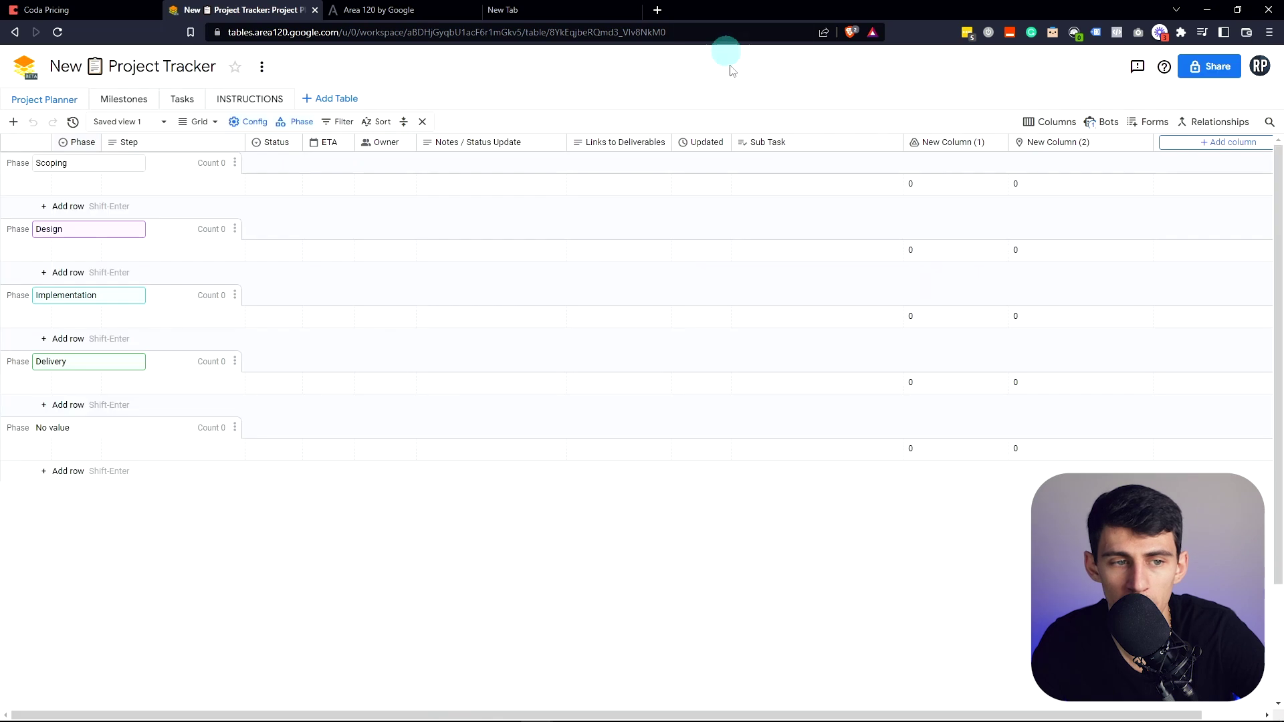
- Begin adding a new column in the Project Tracker grid and list its column types
{"action": "scroll", "coordinate": [862, 303], "scroll_direction": "down", "scroll_amount": 3}
{"action": "left_click", "coordinate": [302, 121]}
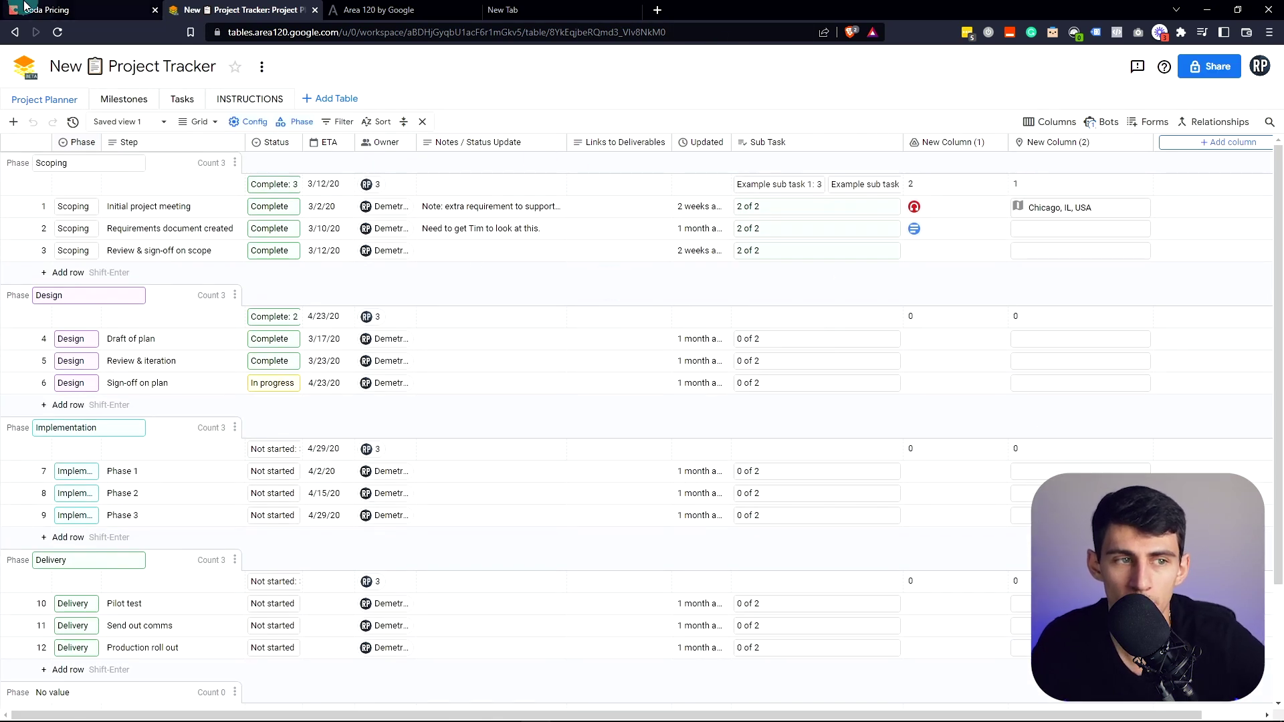
{"action": "left_click", "coordinate": [701, 711]}
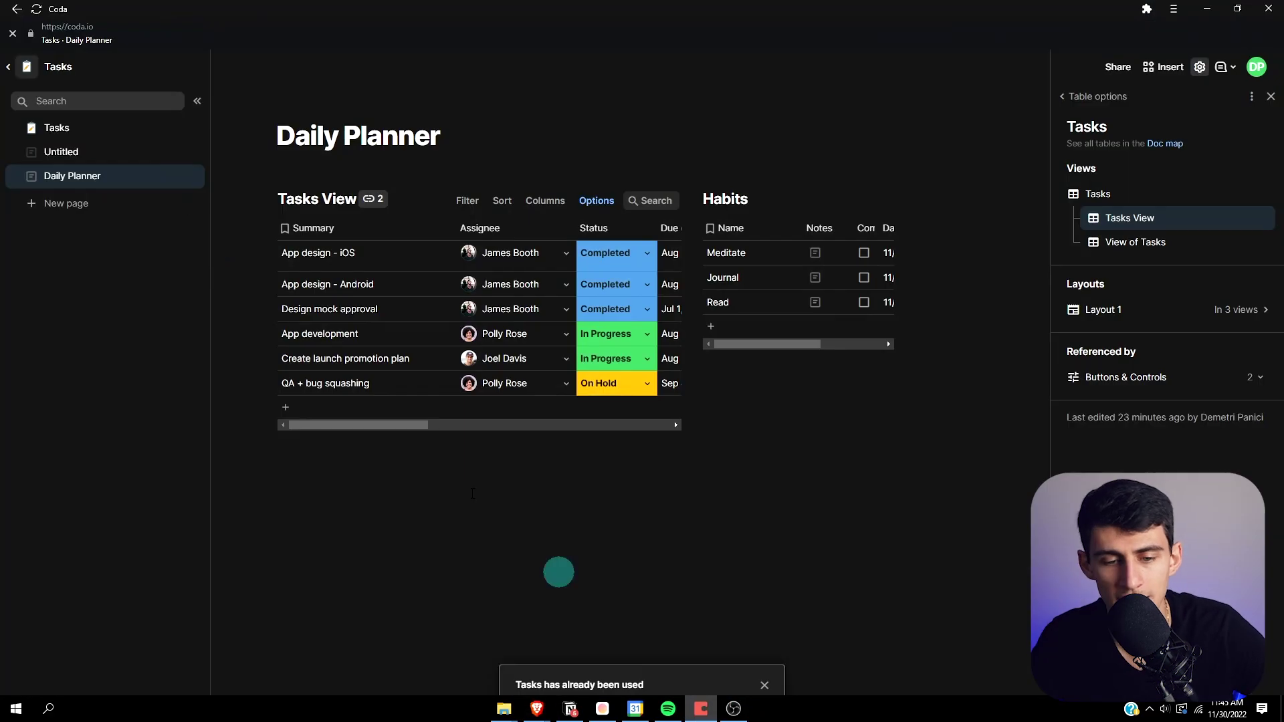
{"action": "key", "text": "alt+Tab"}
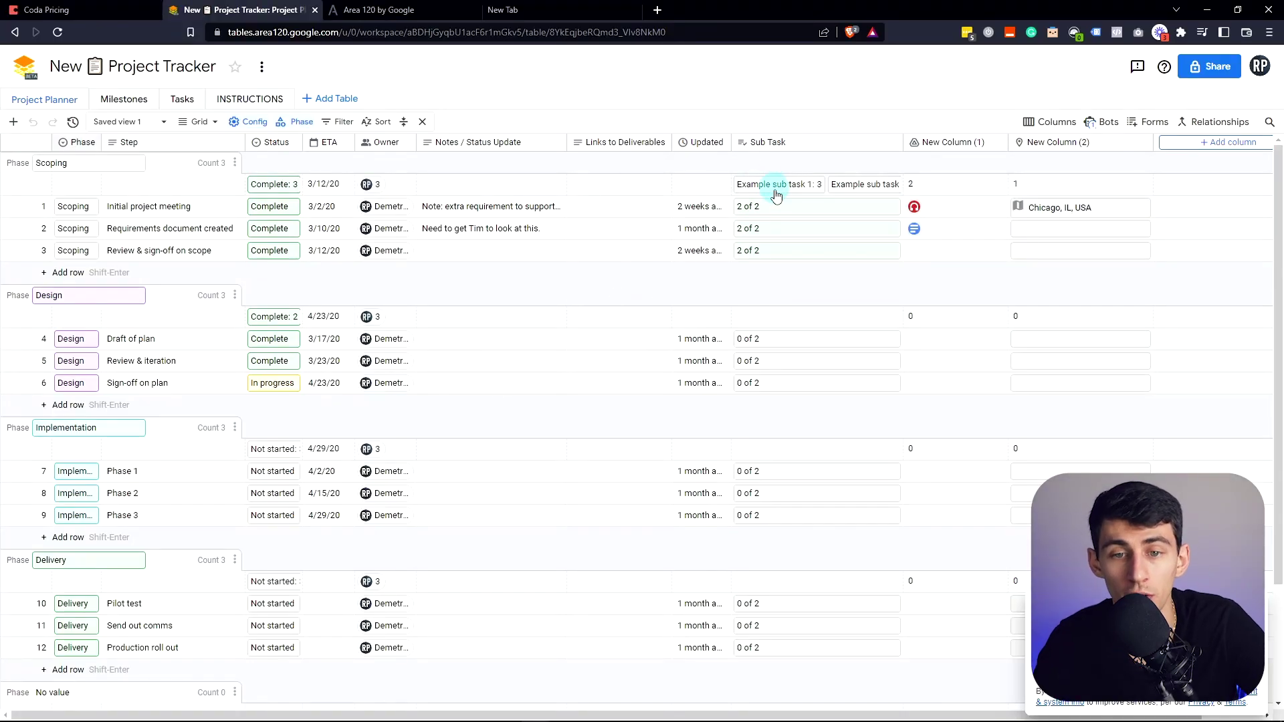
{"action": "left_click", "coordinate": [1224, 142]}
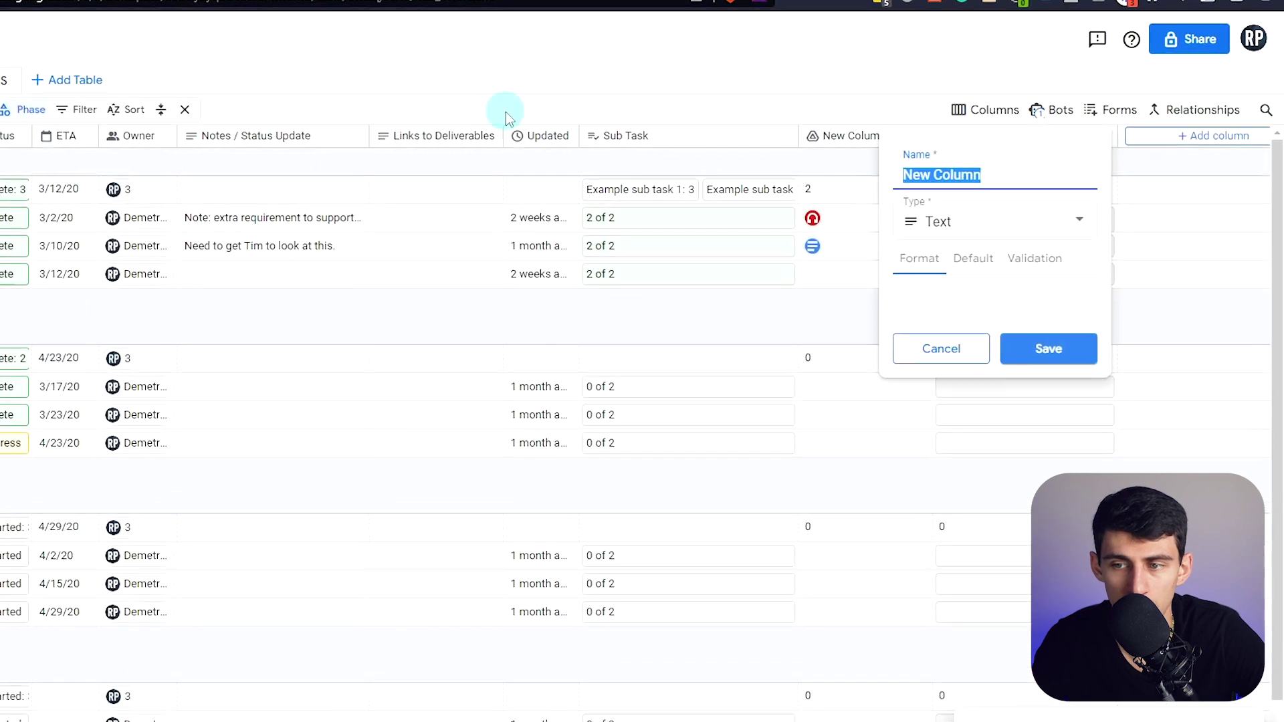
{"action": "left_click", "coordinate": [955, 226]}
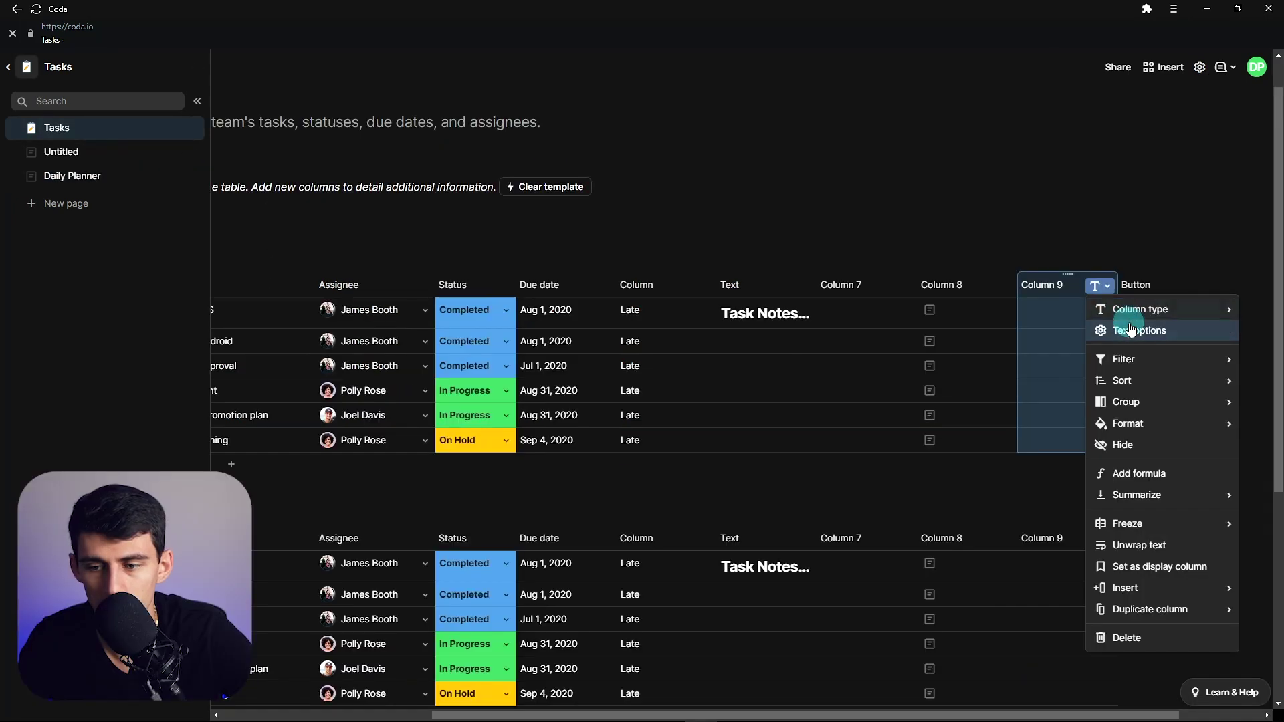
- From Column 9's Column type > Packs menu, open the suggested Wikipedia pack
{"action": "left_click", "coordinate": [1126, 325]}
{"action": "left_click", "coordinate": [1094, 287]}
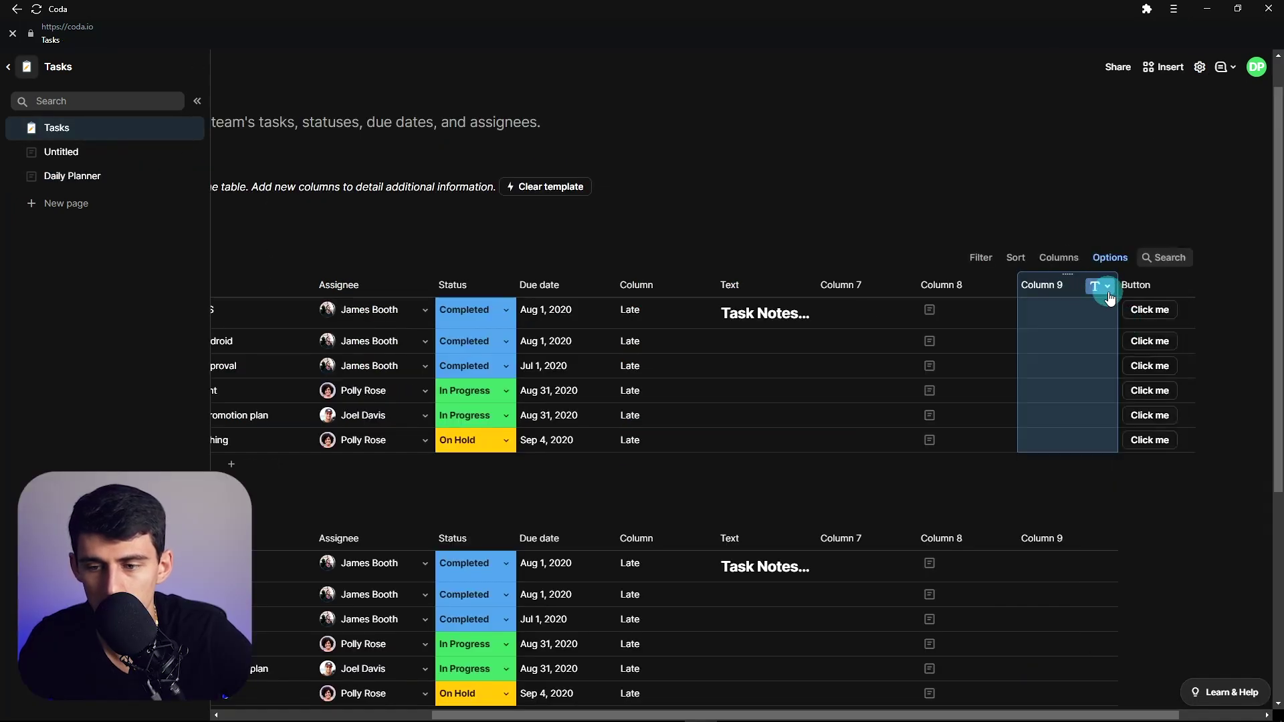
{"action": "left_click", "coordinate": [1107, 286]}
{"action": "mouse_move", "coordinate": [1110, 308]}
{"action": "mouse_move", "coordinate": [1000, 351]}
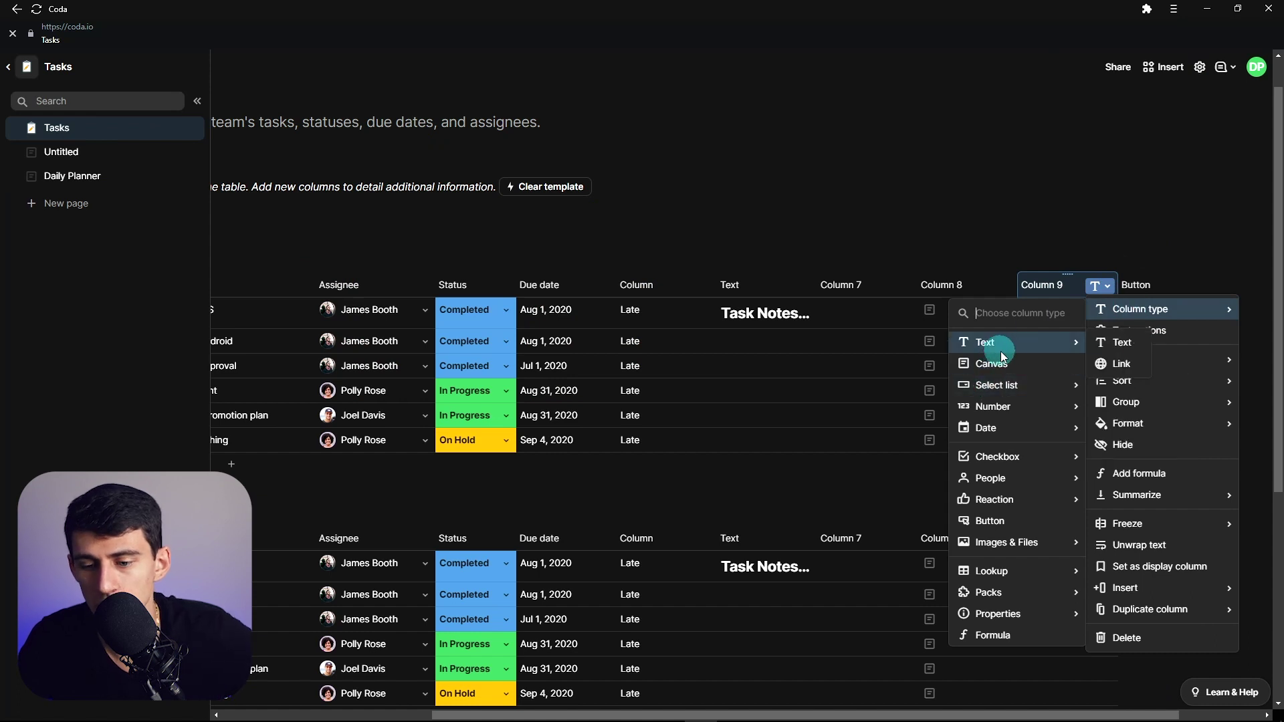
{"action": "mouse_move", "coordinate": [1032, 592]}
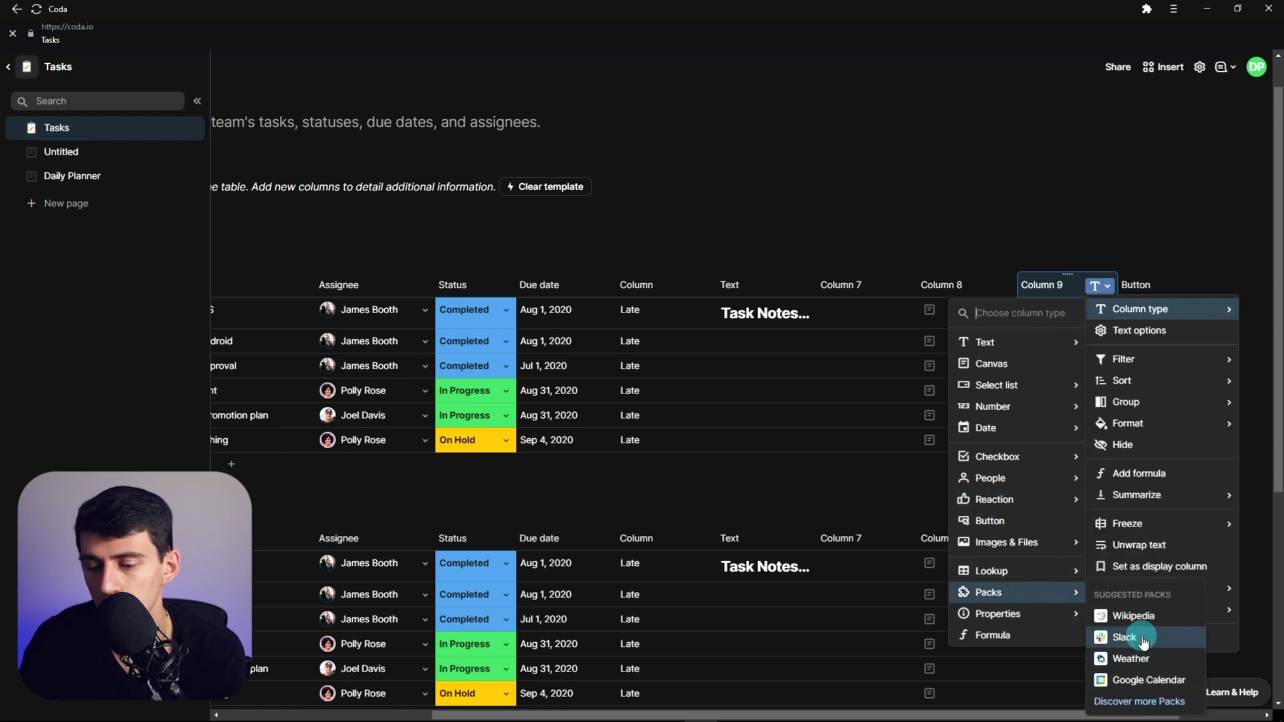
{"action": "left_click", "coordinate": [1124, 616]}
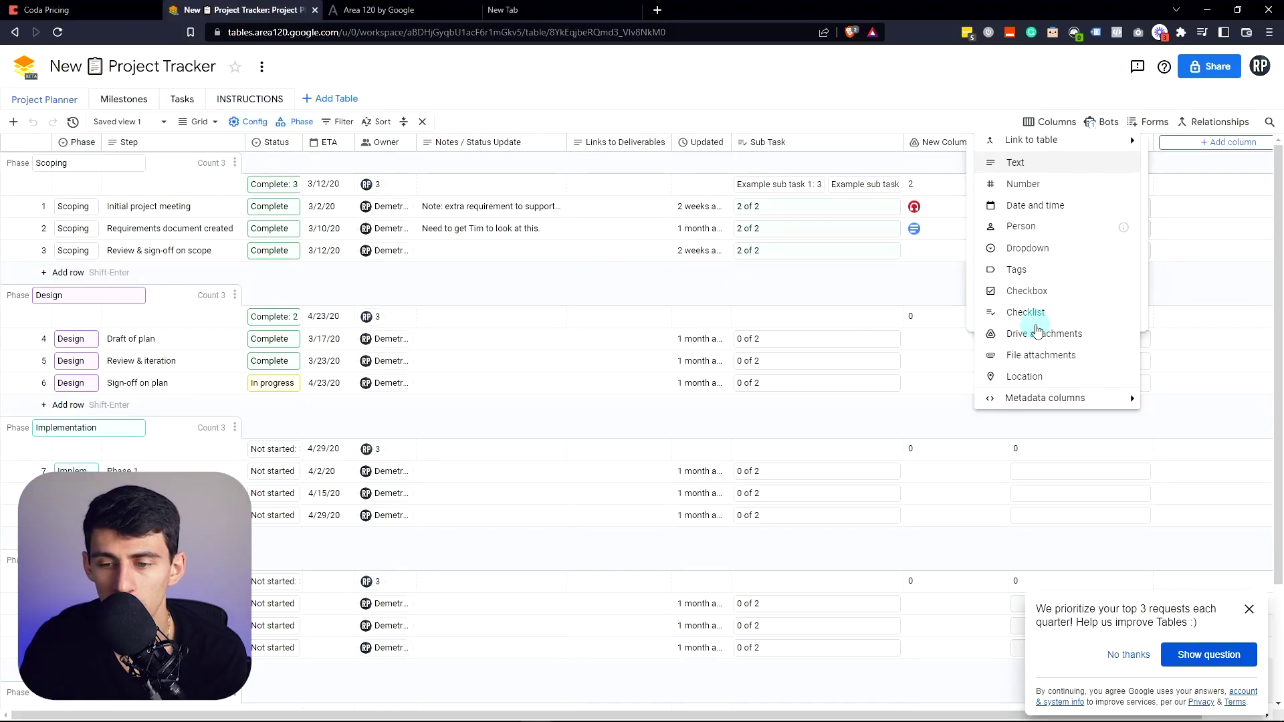
- Save the new column as Drive attachments and open Drive's file picker for row 1's cell
{"action": "left_click", "coordinate": [1038, 334]}
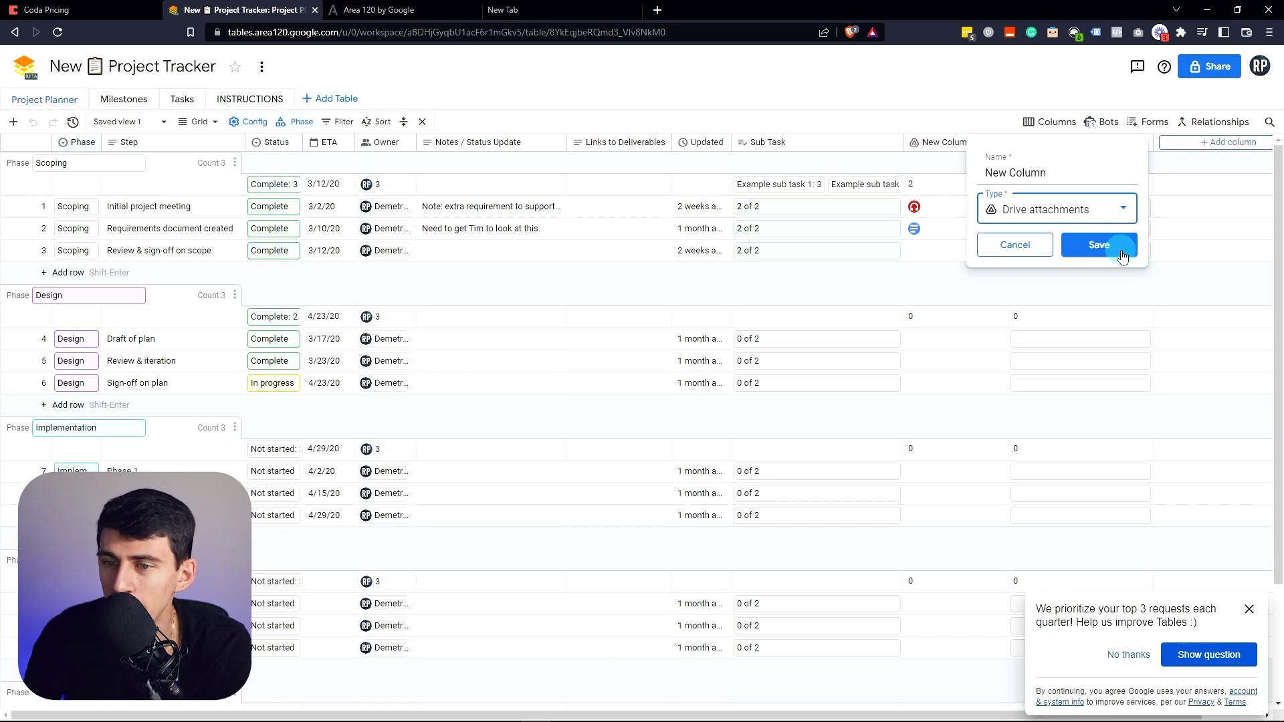
{"action": "left_click", "coordinate": [1072, 196]}
{"action": "left_click", "coordinate": [1025, 328]}
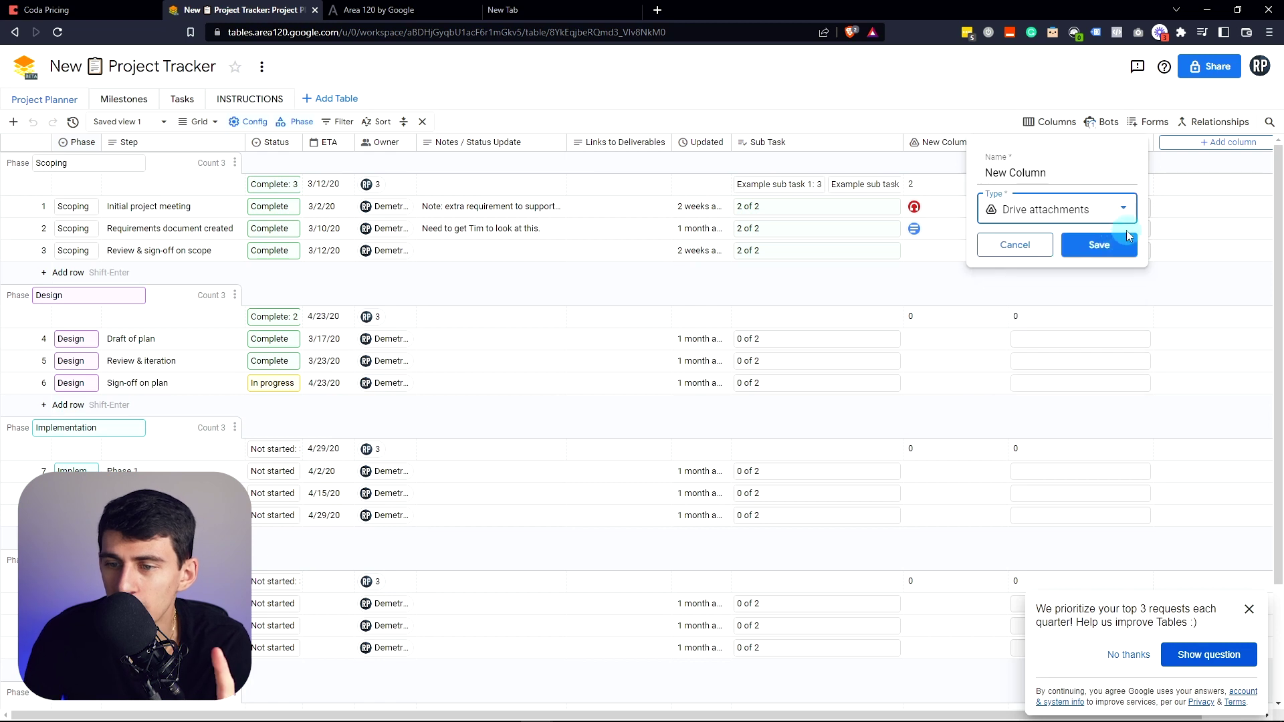
{"action": "left_click", "coordinate": [1095, 243]}
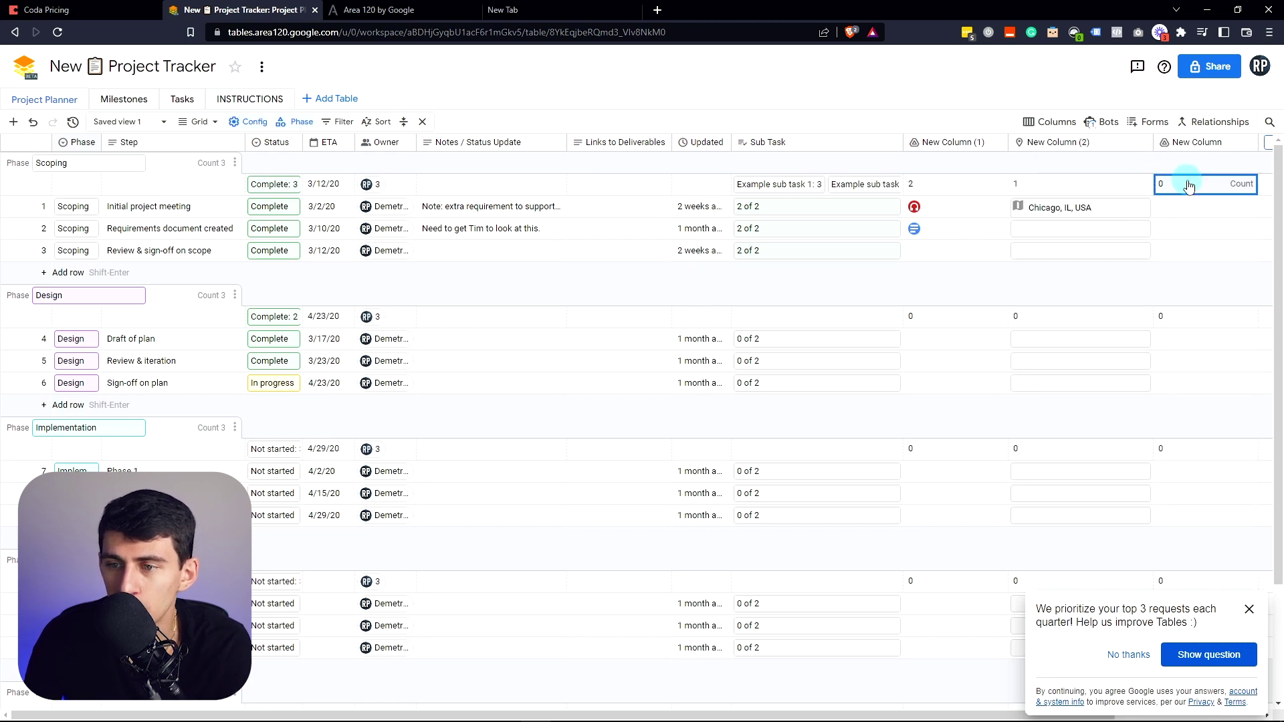
{"action": "left_click", "coordinate": [1197, 213]}
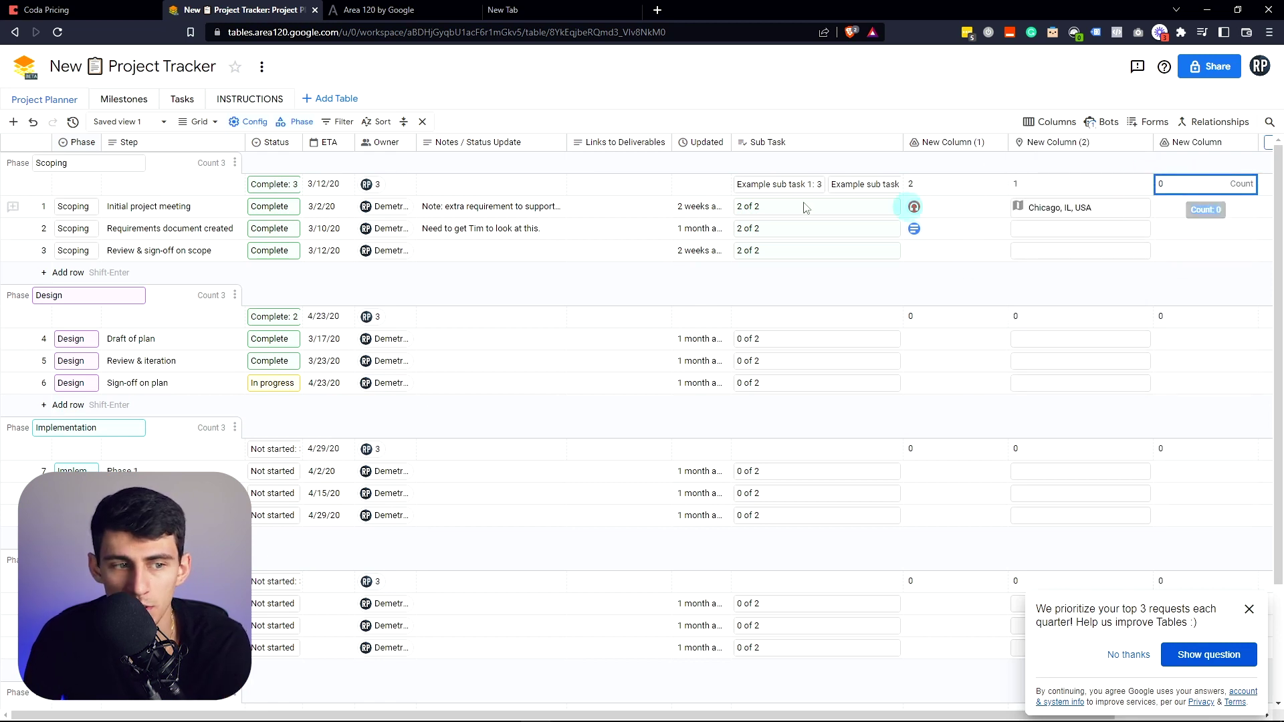
{"action": "left_click", "coordinate": [1184, 207]}
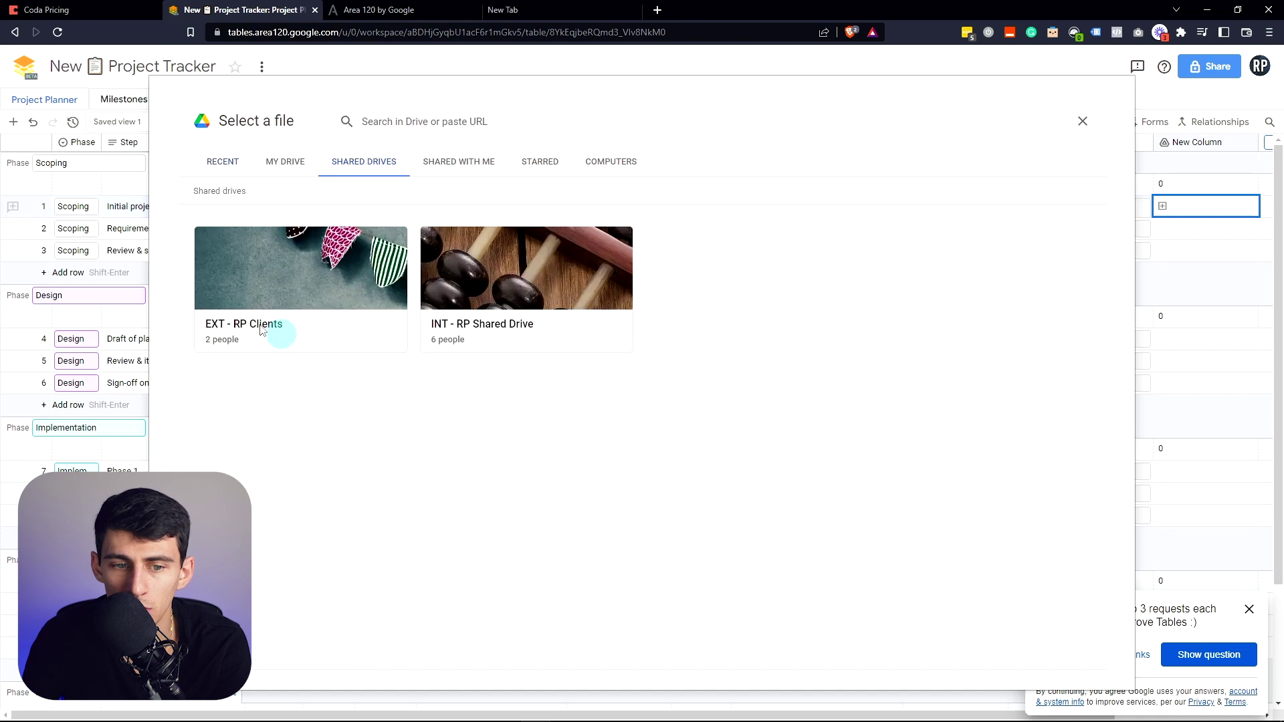
- Attach a file from INT - RP Shared Drive > Content > YouTube to row 1 and view it in Drive
{"action": "double_click", "coordinate": [518, 291]}
{"action": "double_click", "coordinate": [277, 346]}
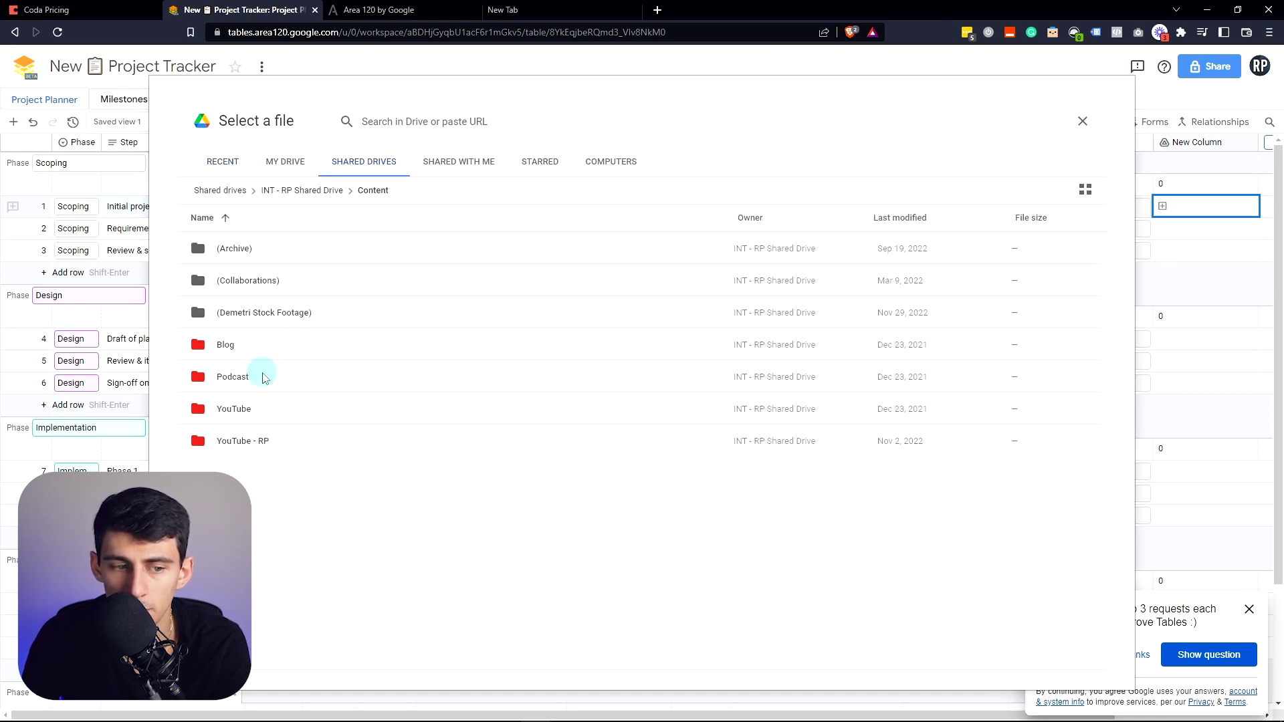
{"action": "double_click", "coordinate": [261, 414]}
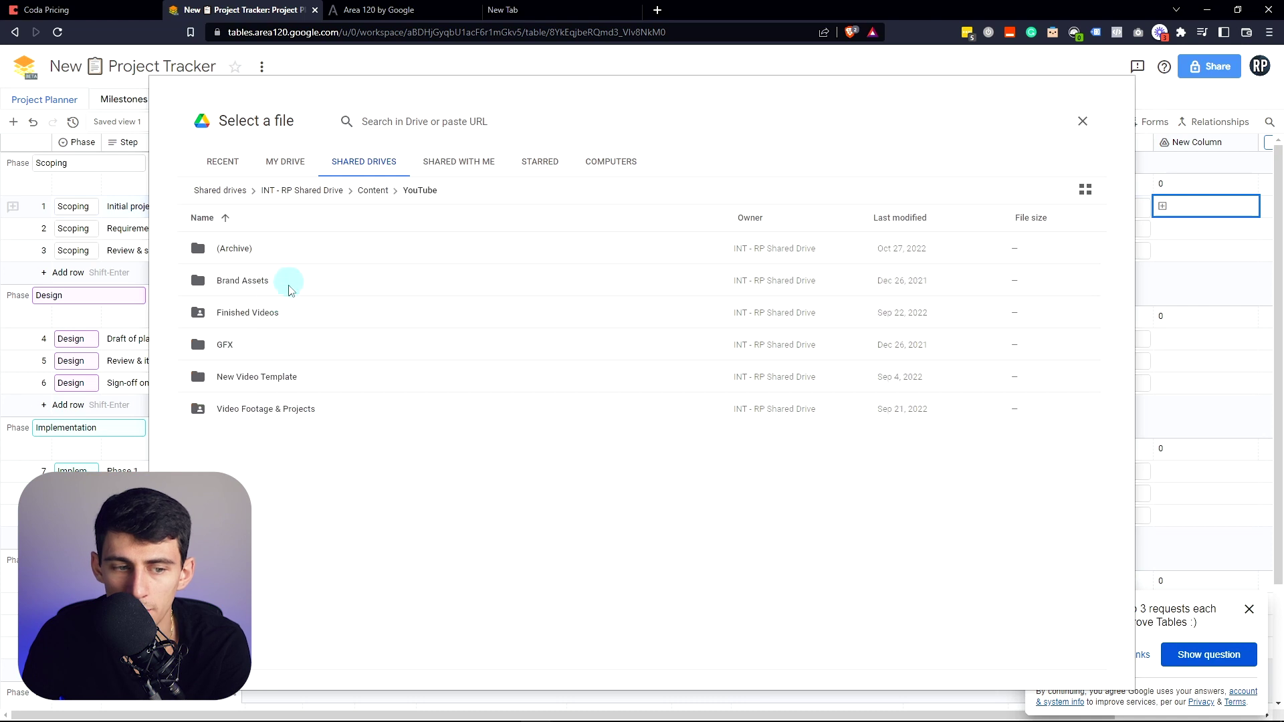
{"action": "double_click", "coordinate": [258, 375]}
{"action": "left_click", "coordinate": [1164, 206]}
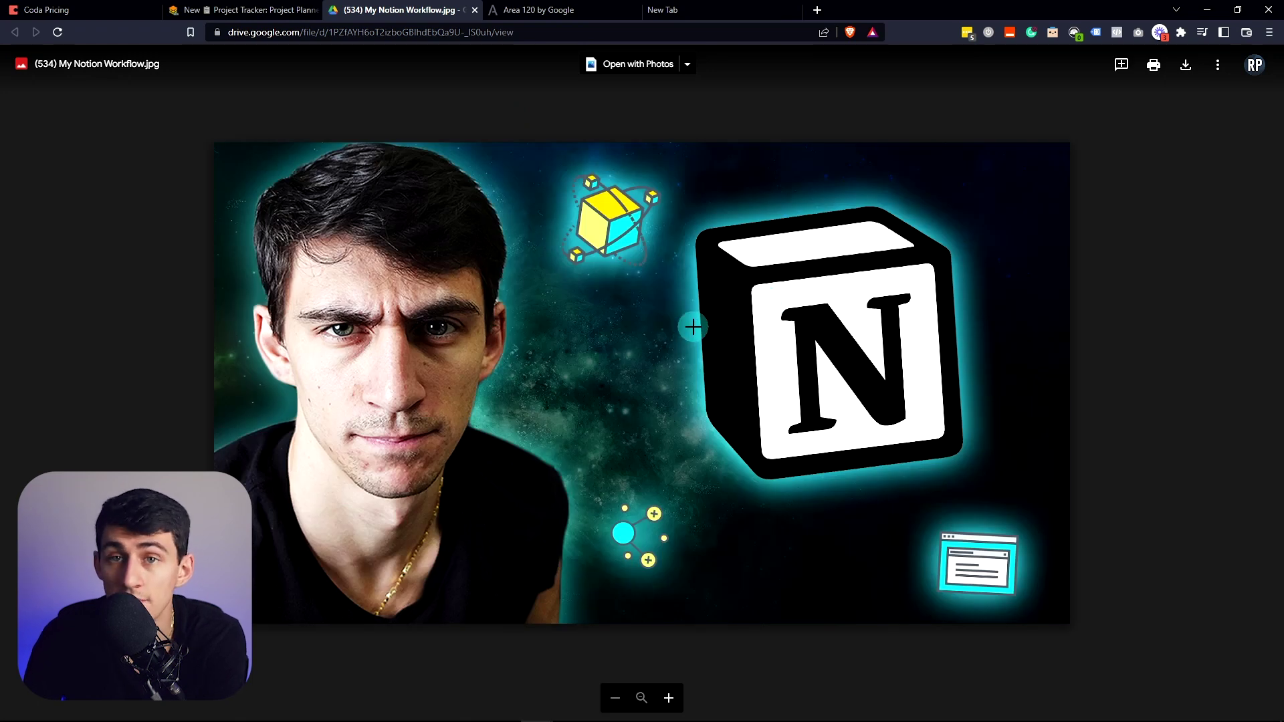
{"action": "left_click", "coordinate": [221, 10]}
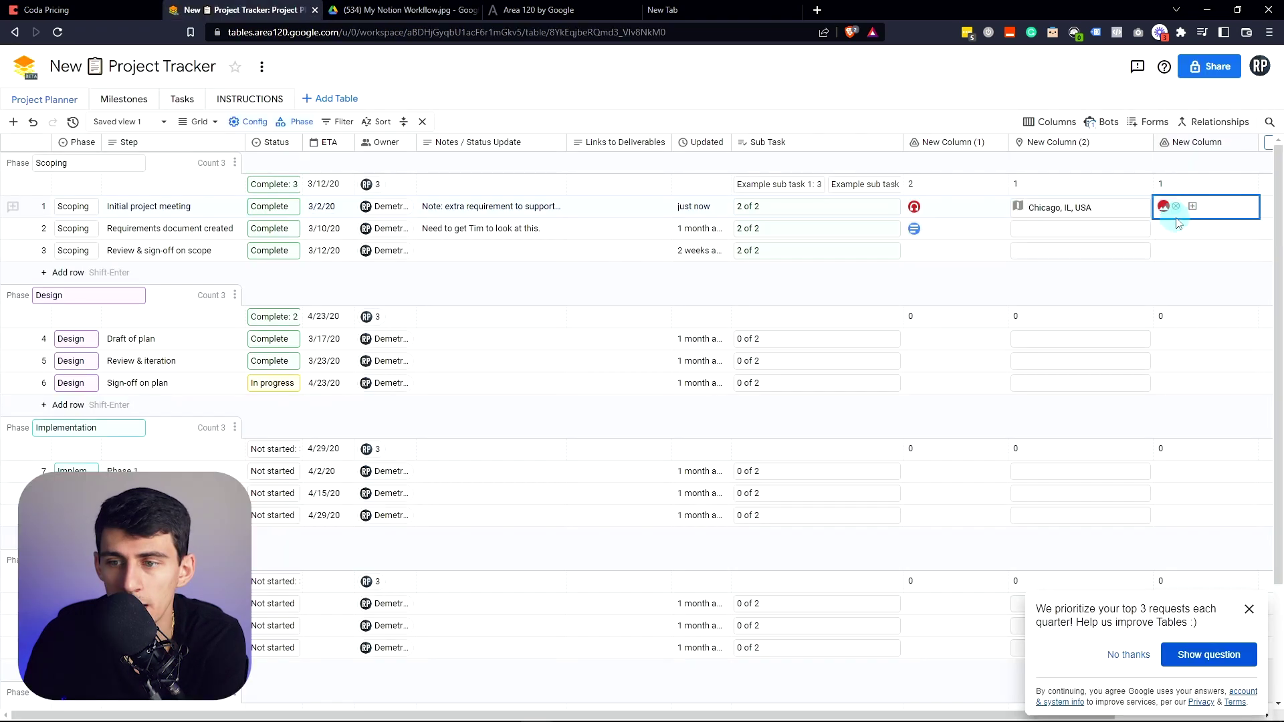
- Inspect New Column (2)'s type settings, discard without changes, and check the Chicago, IL, USA location cells
{"action": "left_click", "coordinate": [1143, 143]}
{"action": "left_click", "coordinate": [1184, 164]}
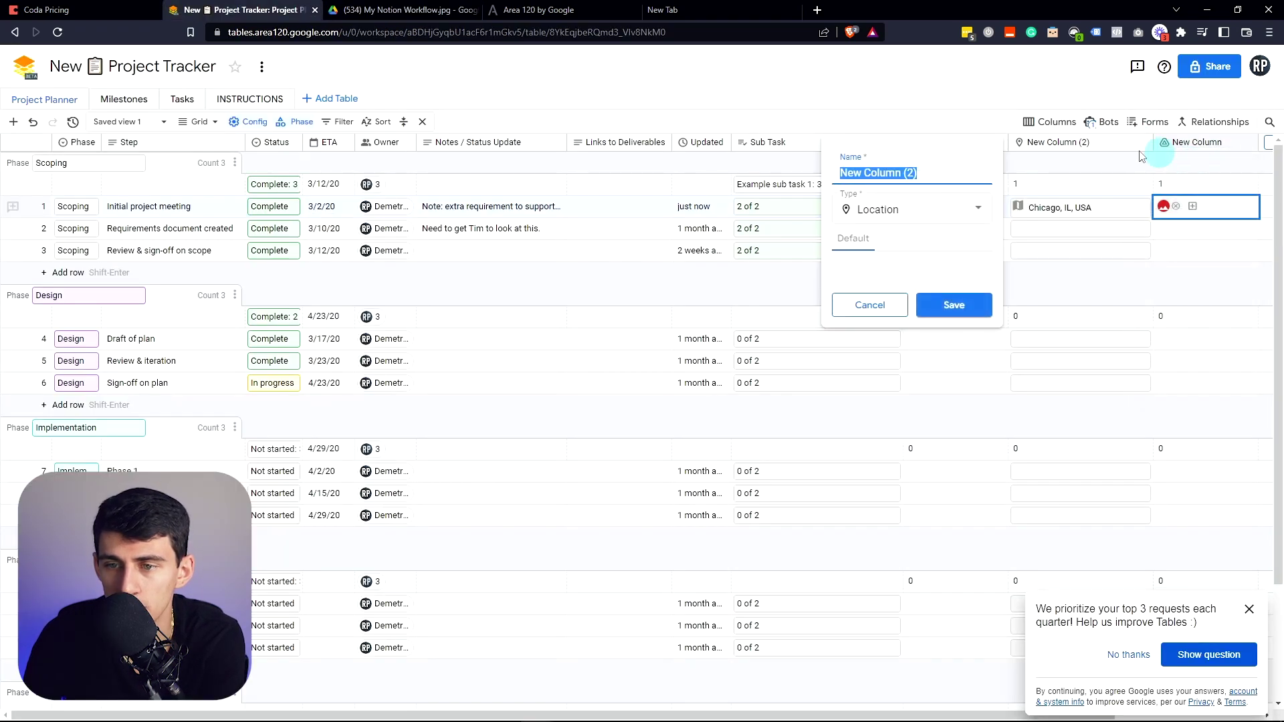
{"action": "left_click", "coordinate": [890, 204]}
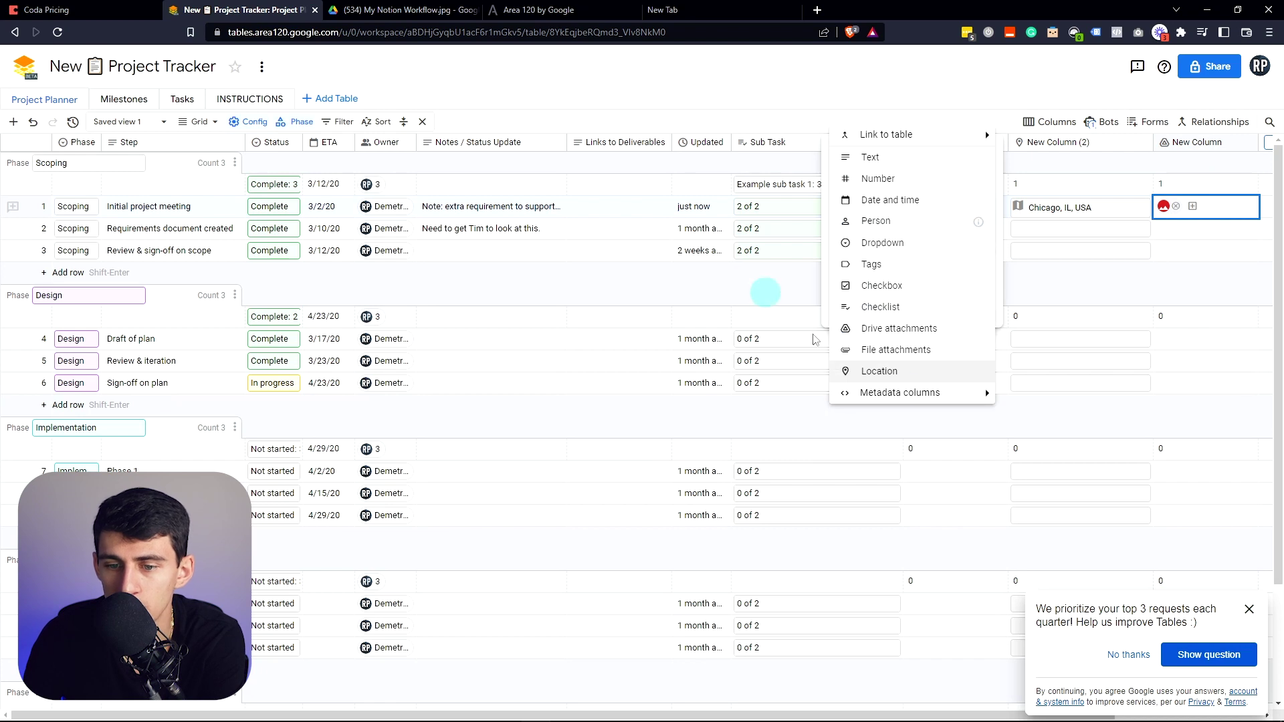
{"action": "left_click", "coordinate": [1034, 229]}
{"action": "left_click", "coordinate": [1047, 205]}
{"action": "left_click", "coordinate": [1051, 207]}
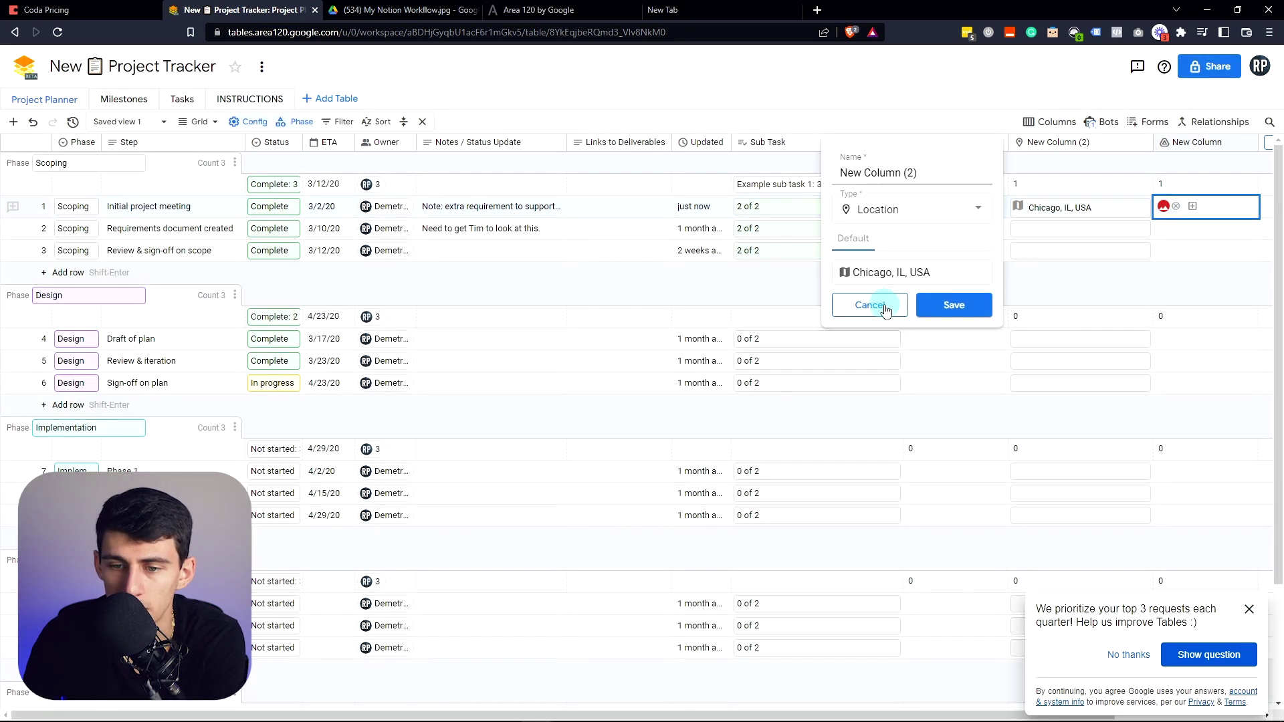
{"action": "left_click", "coordinate": [871, 304]}
{"action": "left_click", "coordinate": [1080, 204]}
{"action": "key", "text": "Down"}
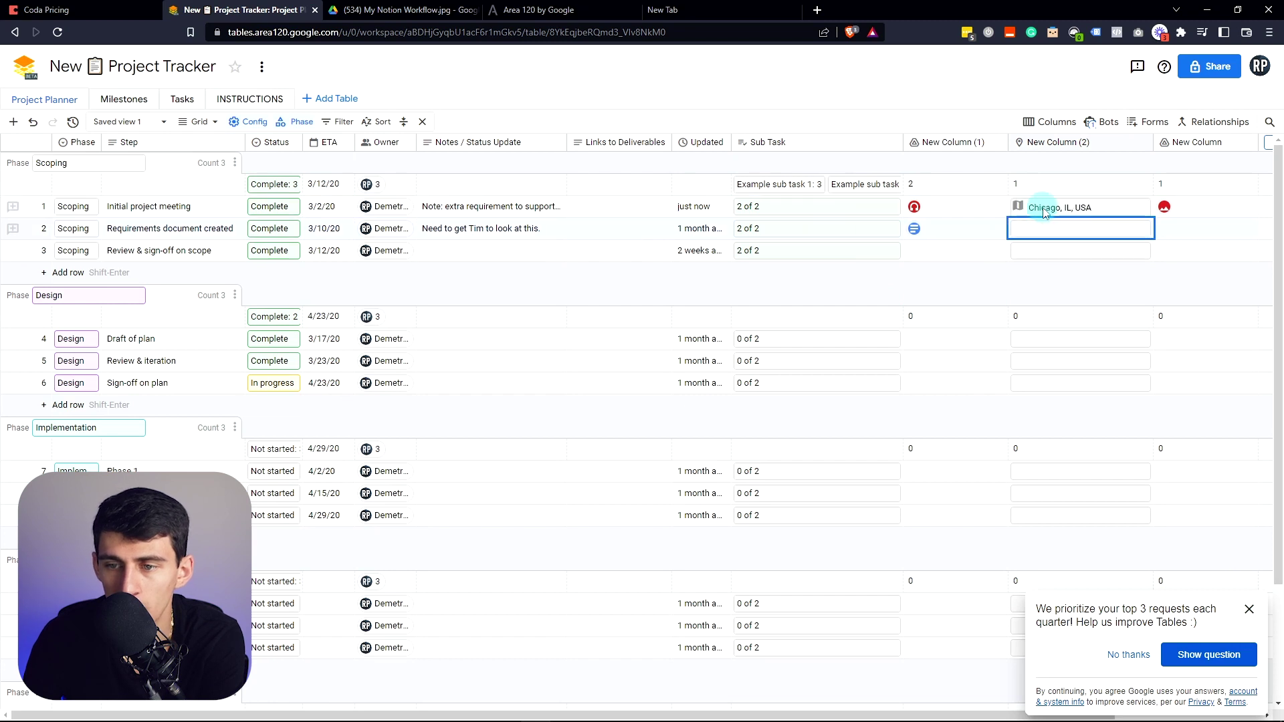
{"action": "left_click", "coordinate": [1075, 142]}
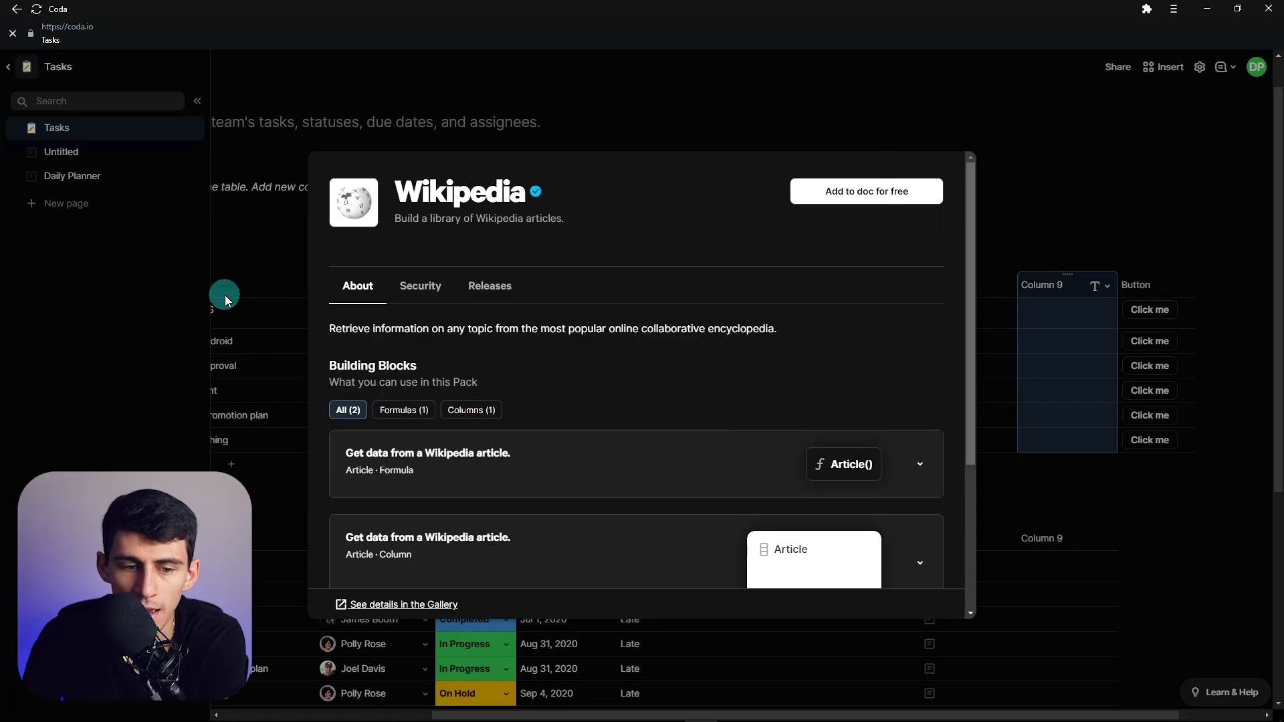
- In Coda, close the Wikipedia pack and open the Google Drive pack via Discover more Packs, searching 'drive'
{"action": "scroll", "coordinate": [869, 390], "scroll_direction": "down", "scroll_amount": 3}
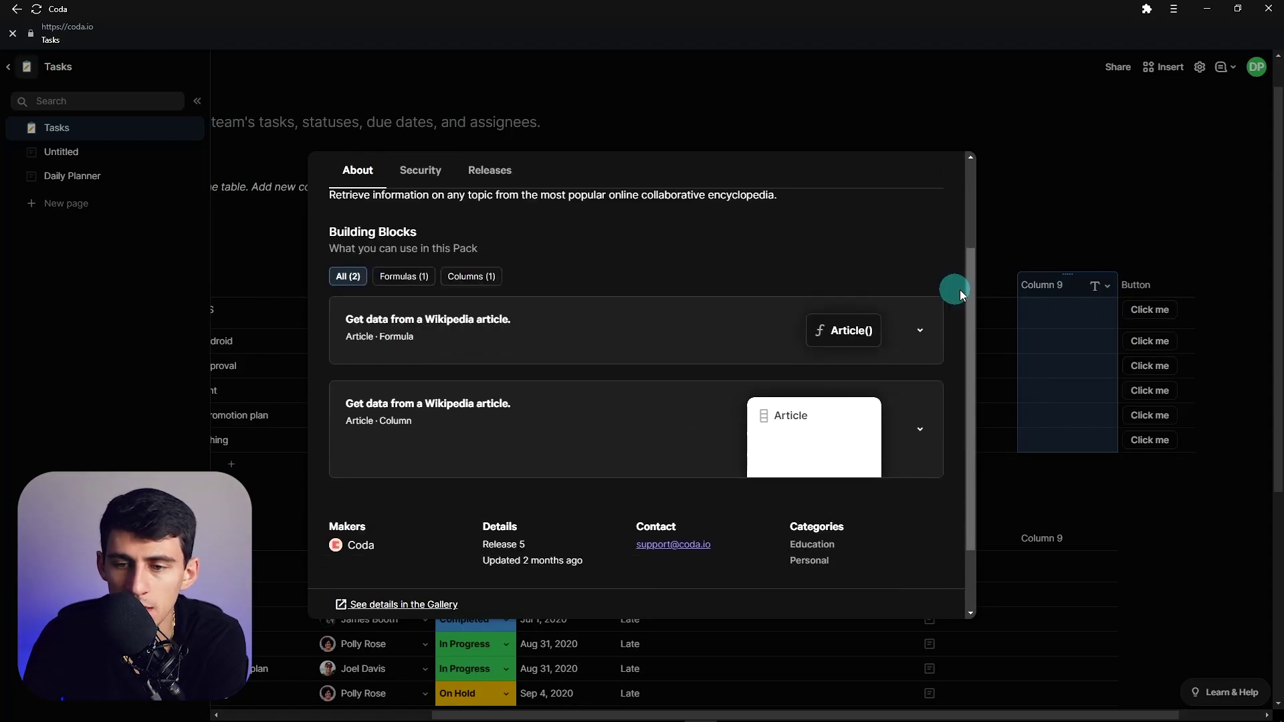
{"action": "left_click", "coordinate": [1060, 291]}
{"action": "left_click", "coordinate": [1112, 294]}
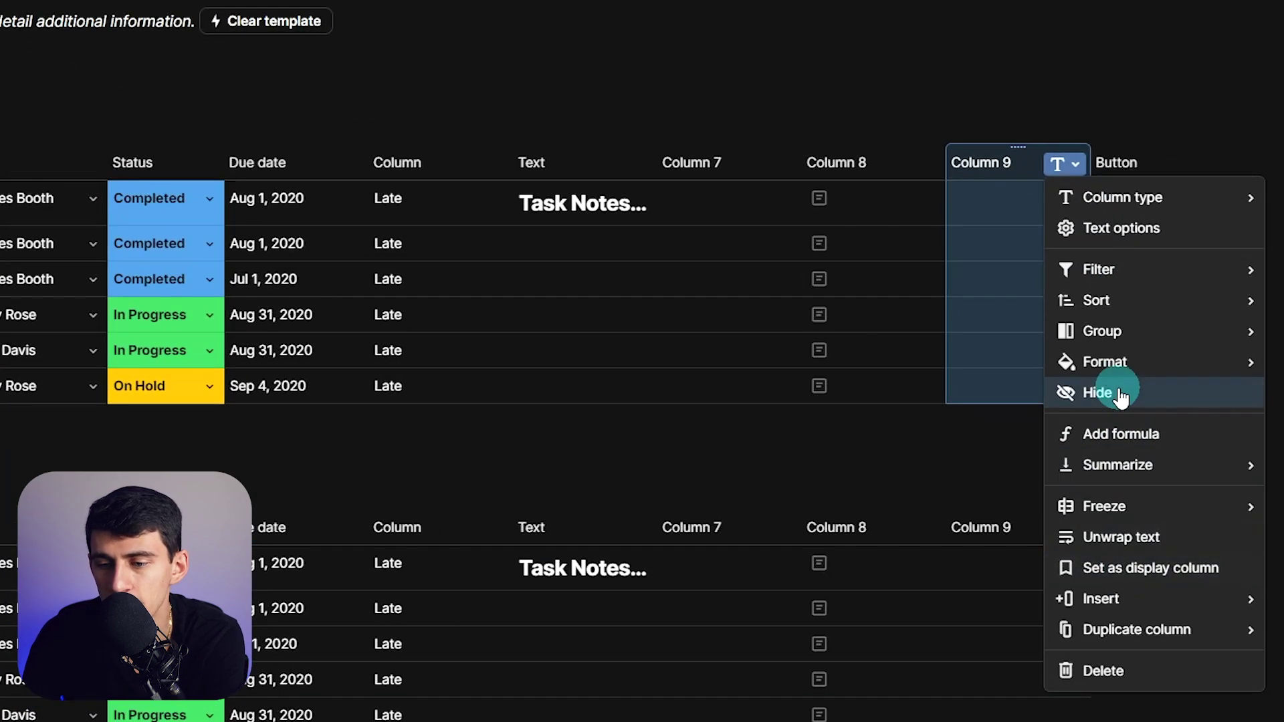
{"action": "mouse_move", "coordinate": [1140, 309]}
{"action": "mouse_move", "coordinate": [1023, 594]}
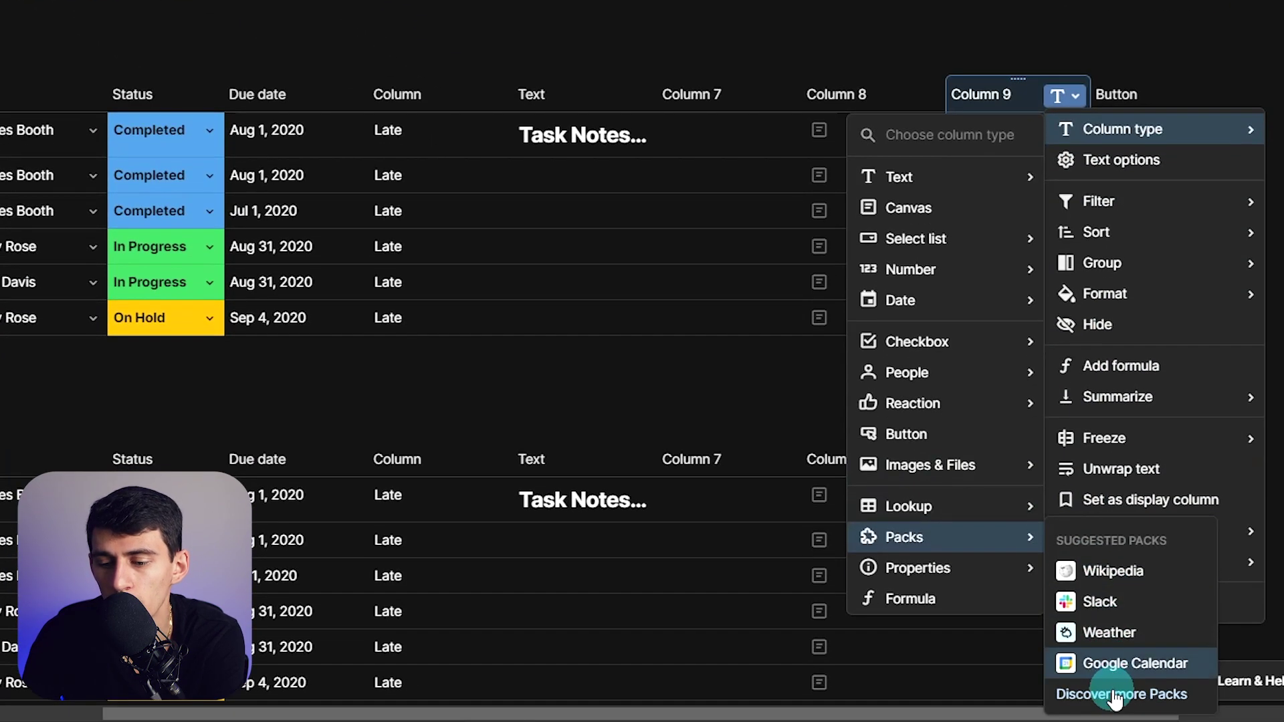
{"action": "left_click", "coordinate": [1110, 694]}
{"action": "left_click", "coordinate": [1088, 121]}
{"action": "type", "text": "drive"}
{"action": "left_click", "coordinate": [1122, 309]}
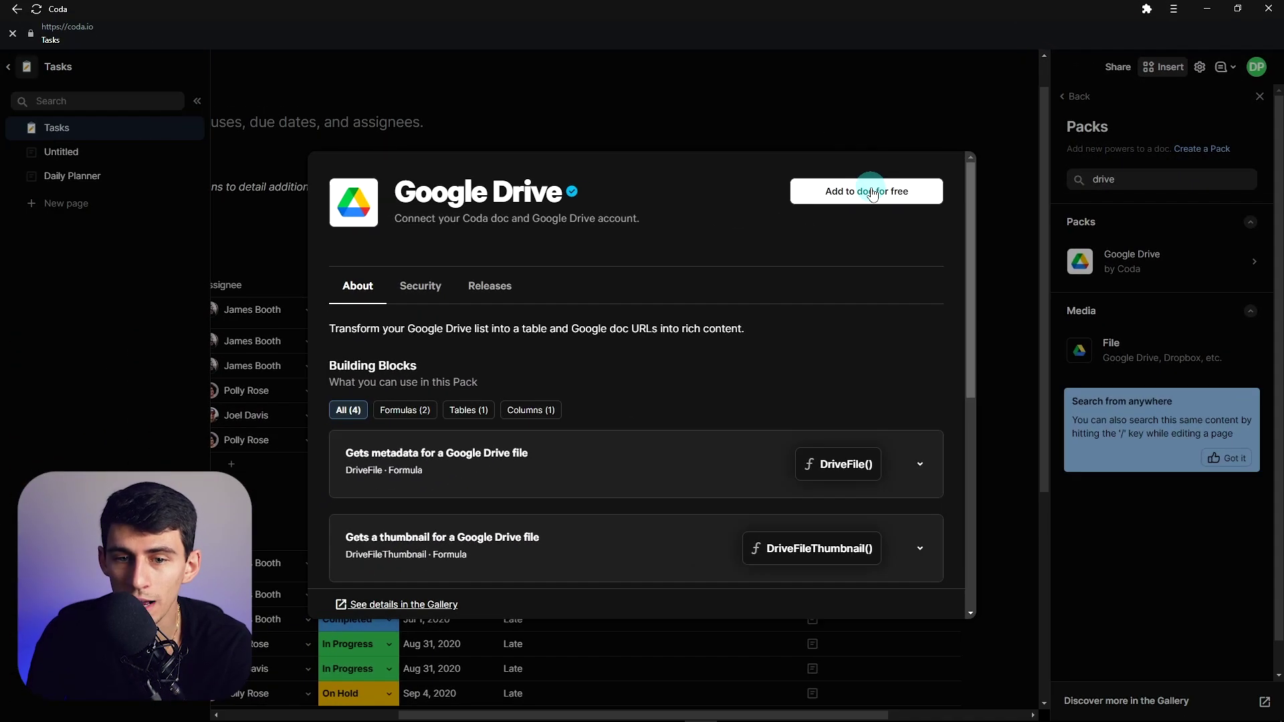
- Add the Google Drive pack for free, connect the Google account, and complete setup
{"action": "left_click", "coordinate": [831, 191]}
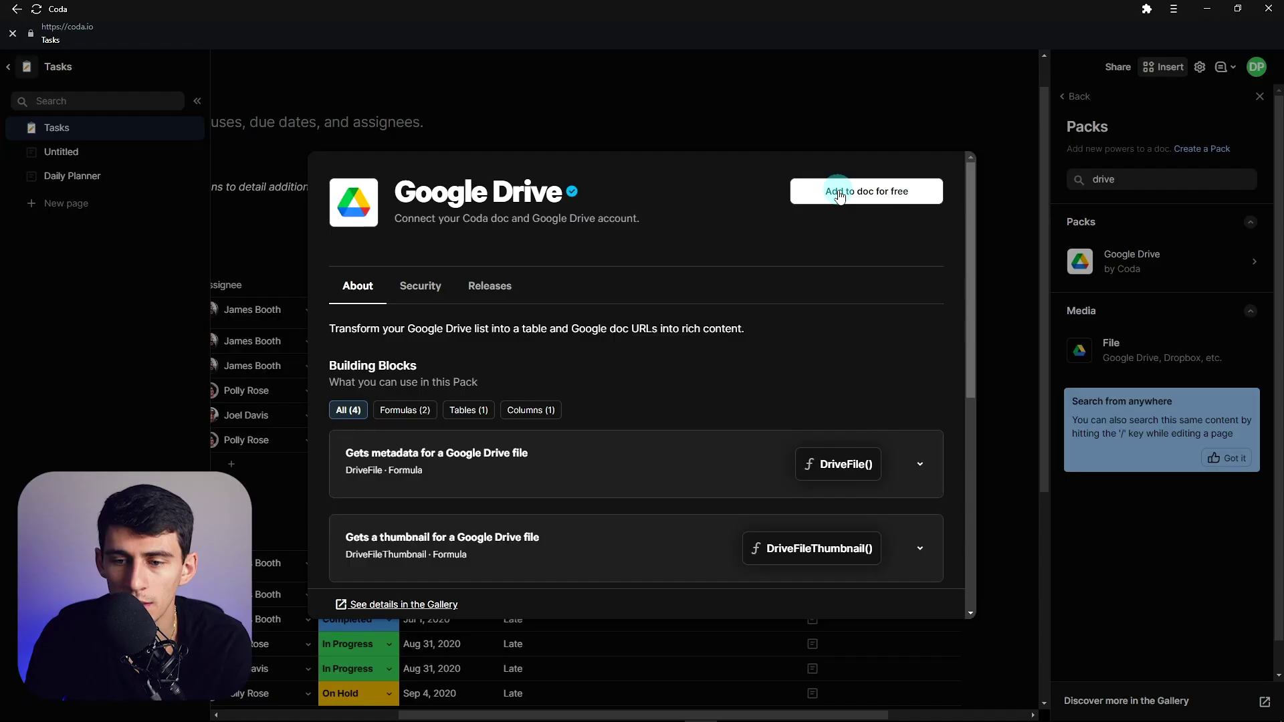
{"action": "left_click", "coordinate": [769, 353]}
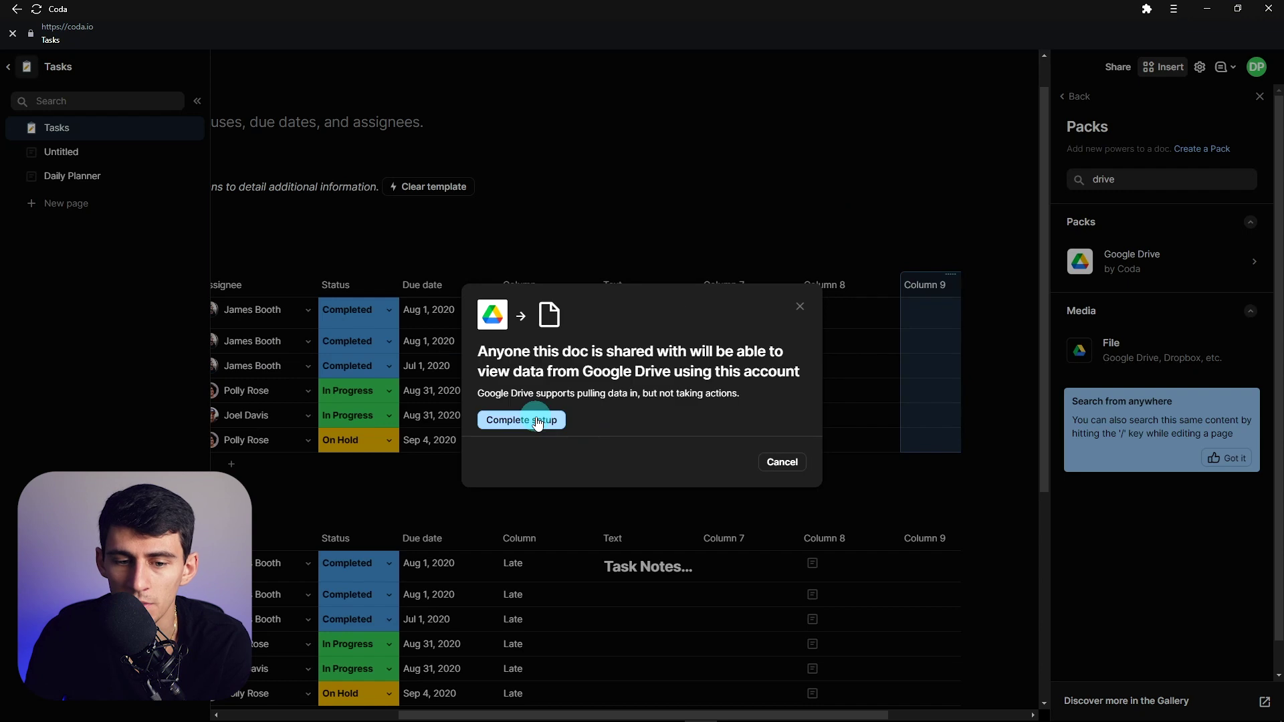
{"action": "left_click", "coordinate": [495, 419]}
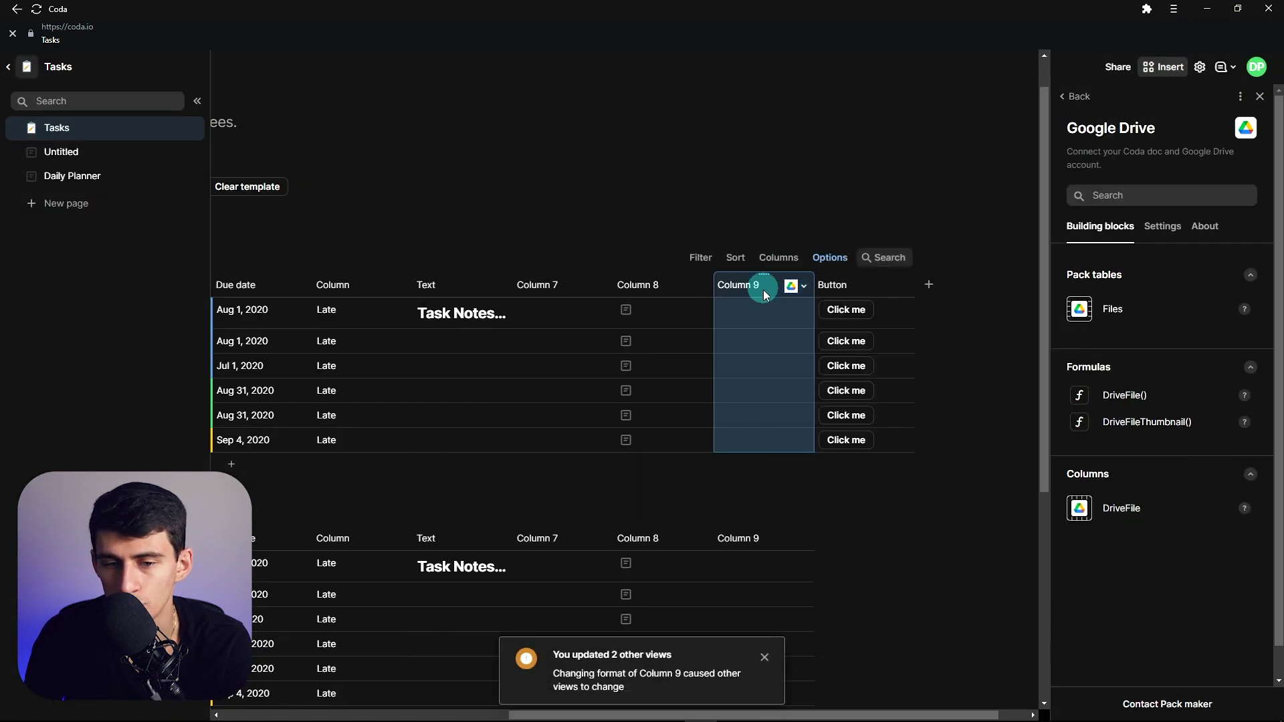
{"action": "left_click", "coordinate": [746, 311]}
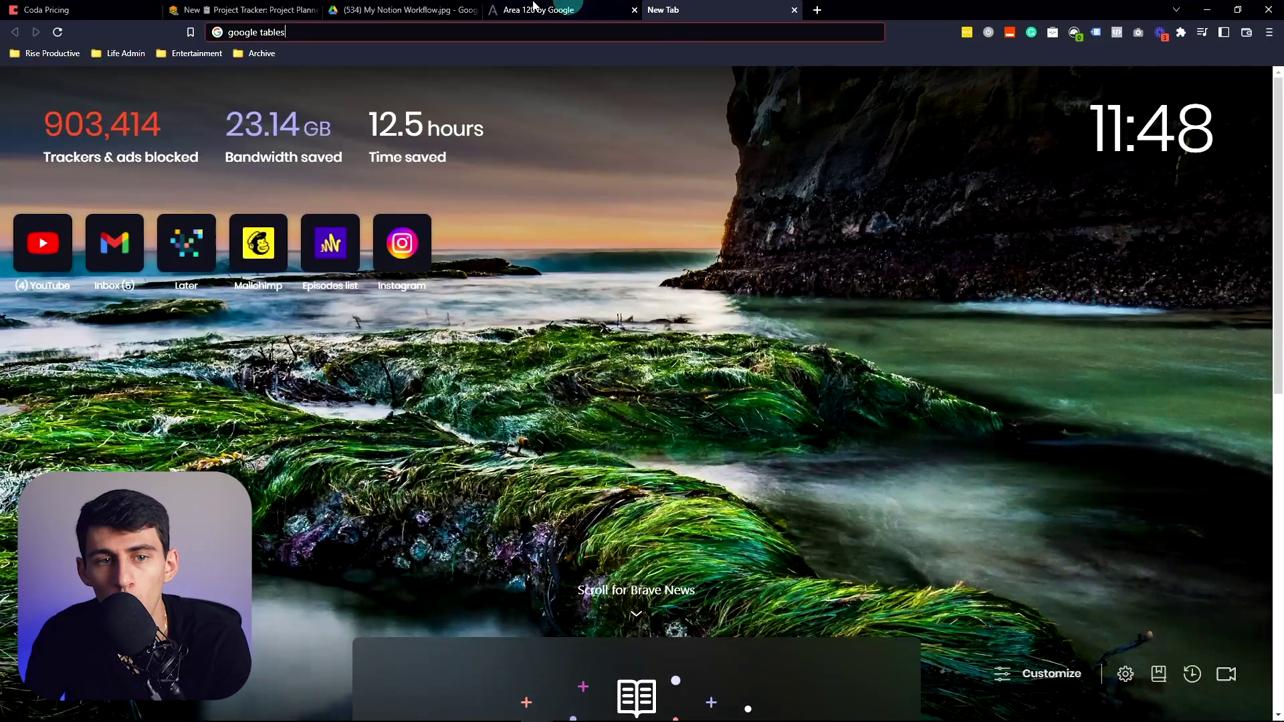
- View the My Notion Workflow image preview in Drive, then return to Coda
{"action": "left_click", "coordinate": [420, 9]}
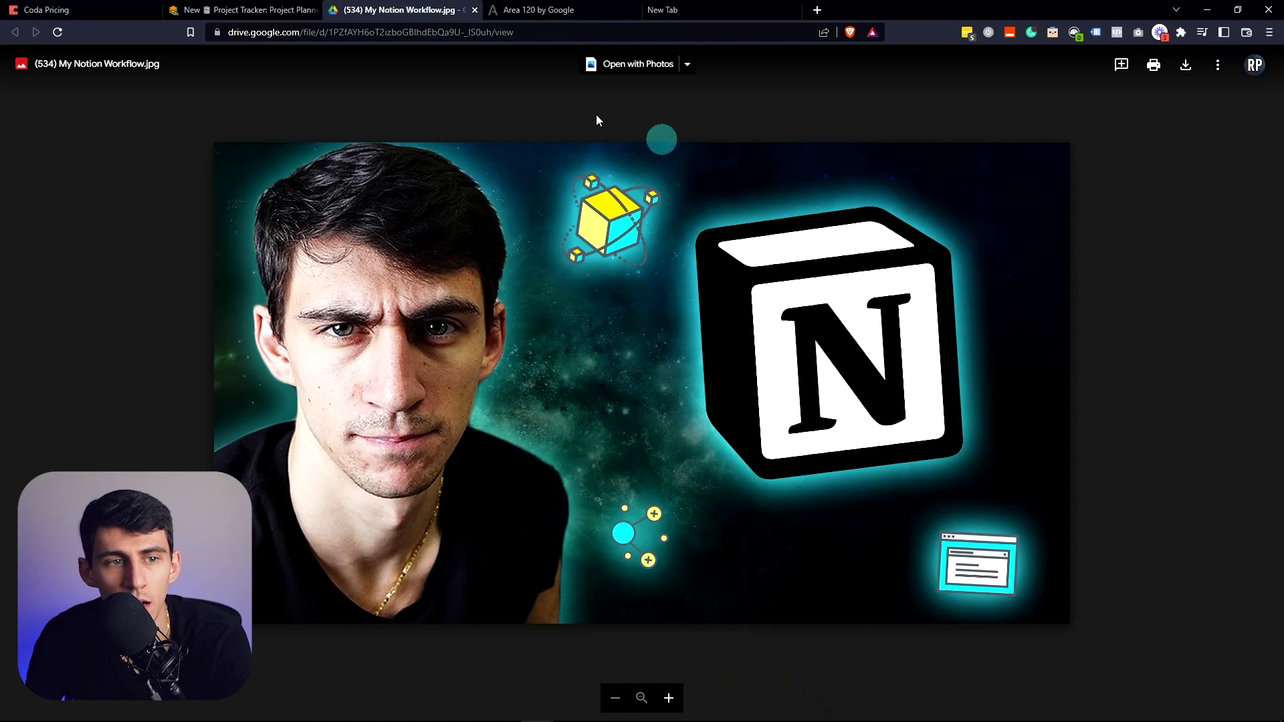
{"action": "left_click", "coordinate": [297, 9]}
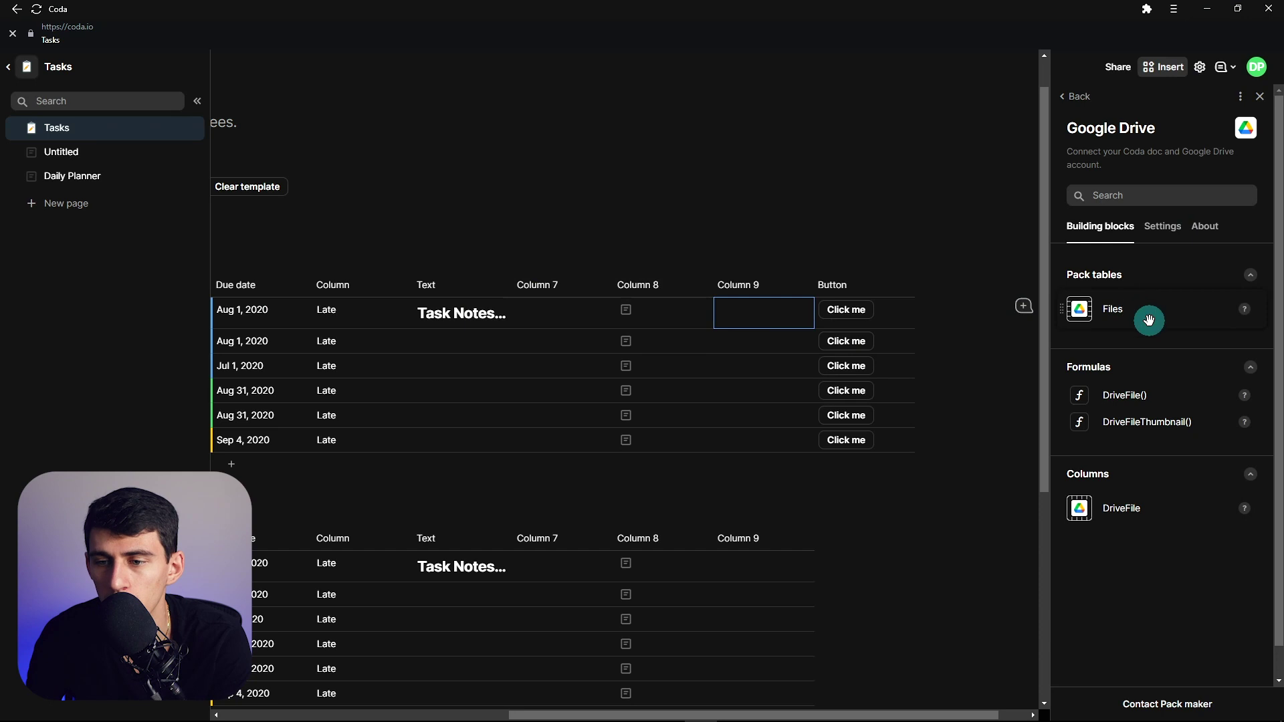
- Check the Google Drive pack's refresh rate settings, then add a synced Files table to the Tasks page
{"action": "left_click", "coordinate": [1162, 226]}
{"action": "left_click", "coordinate": [1148, 289]}
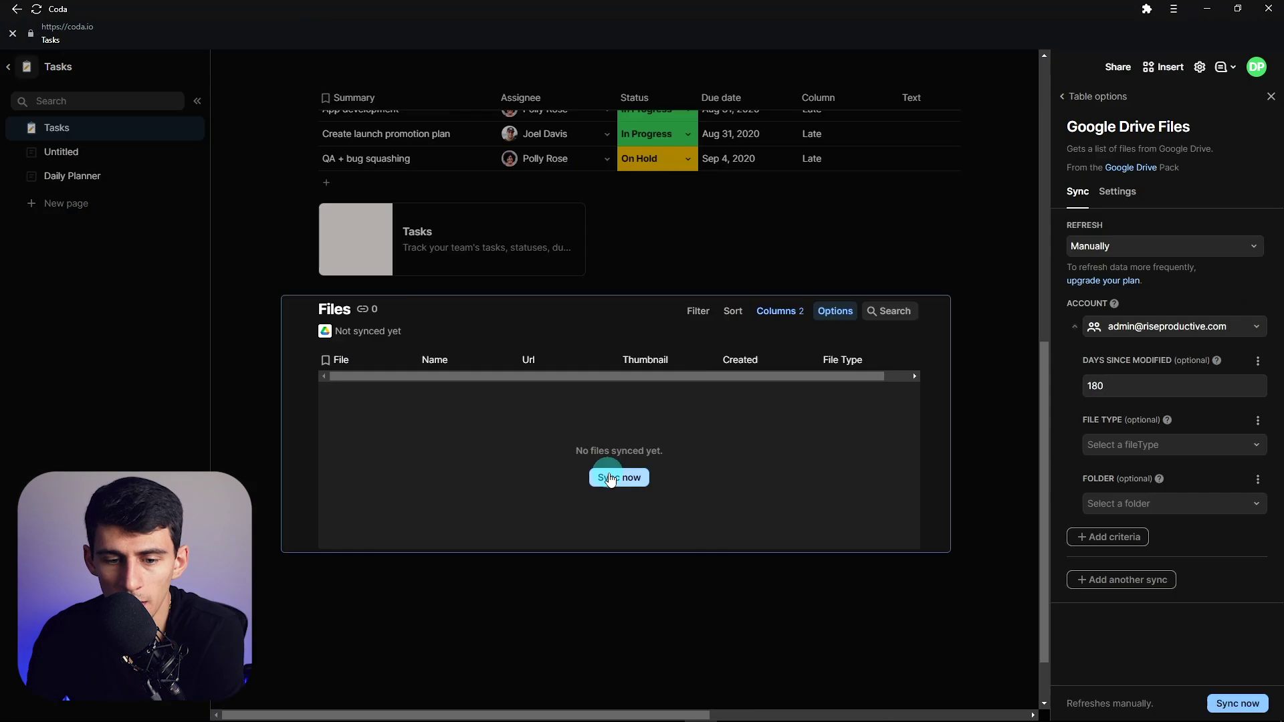
{"action": "left_click", "coordinate": [611, 477]}
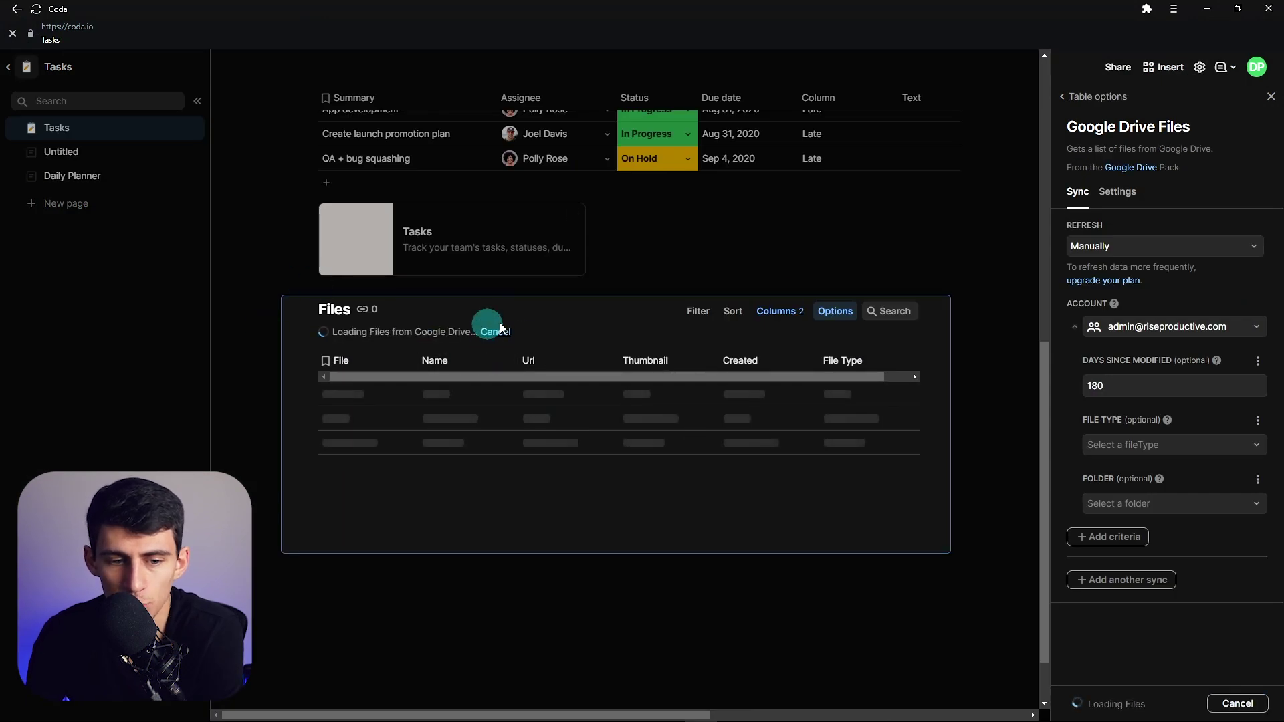
{"action": "scroll", "coordinate": [602, 341], "scroll_direction": "down", "scroll_amount": 2}
{"action": "scroll", "coordinate": [535, 307], "scroll_direction": "up", "scroll_amount": 2}
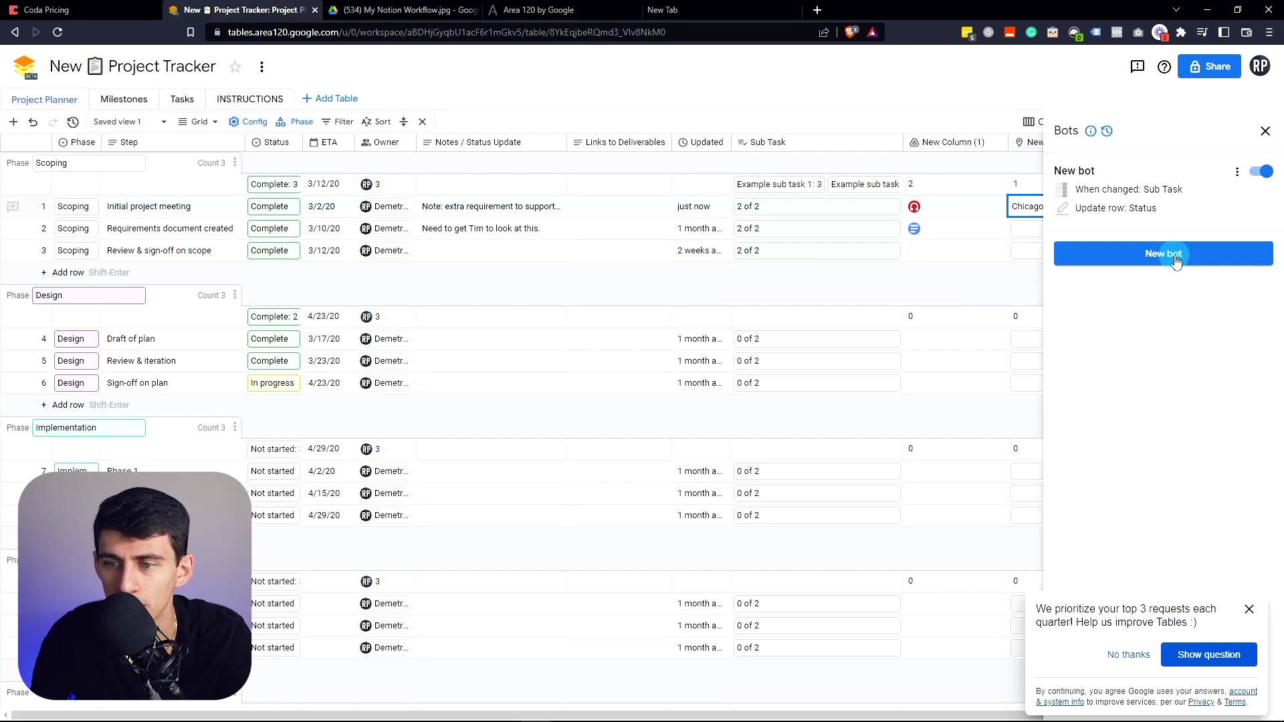
- Start a new bot, look at its trigger choices, and close it unsaved
{"action": "left_click", "coordinate": [1176, 260]}
{"action": "left_click", "coordinate": [1099, 198]}
{"action": "mouse_move", "coordinate": [1096, 251]}
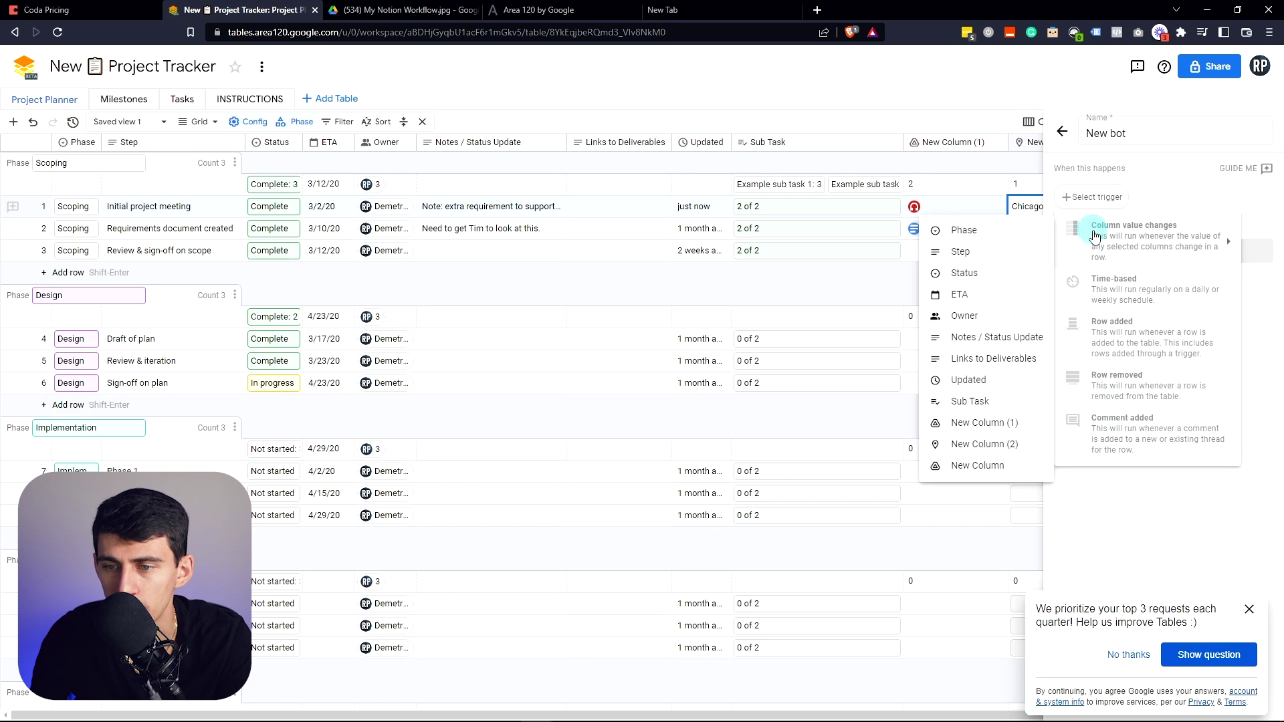
{"action": "left_click", "coordinate": [634, 253]}
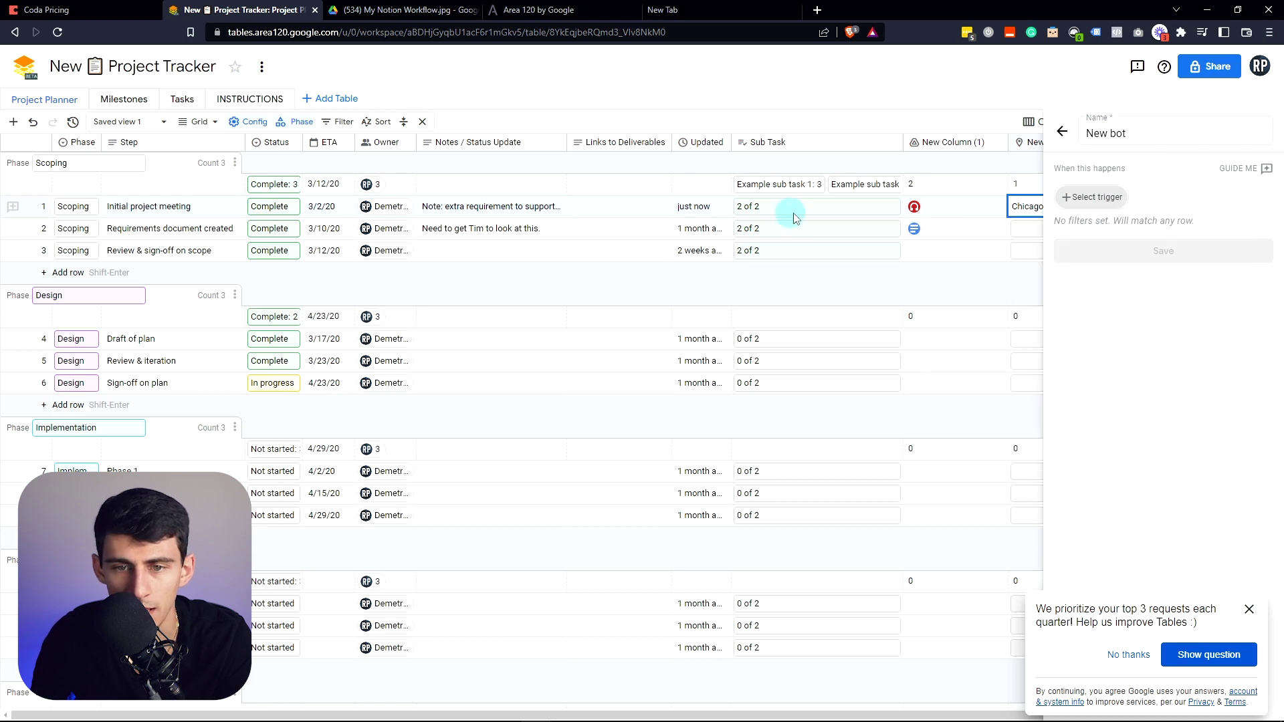
- Set row 1's status to Not started and open its Sub Task checklist
{"action": "left_click", "coordinate": [841, 202]}
{"action": "left_click", "coordinate": [273, 206]}
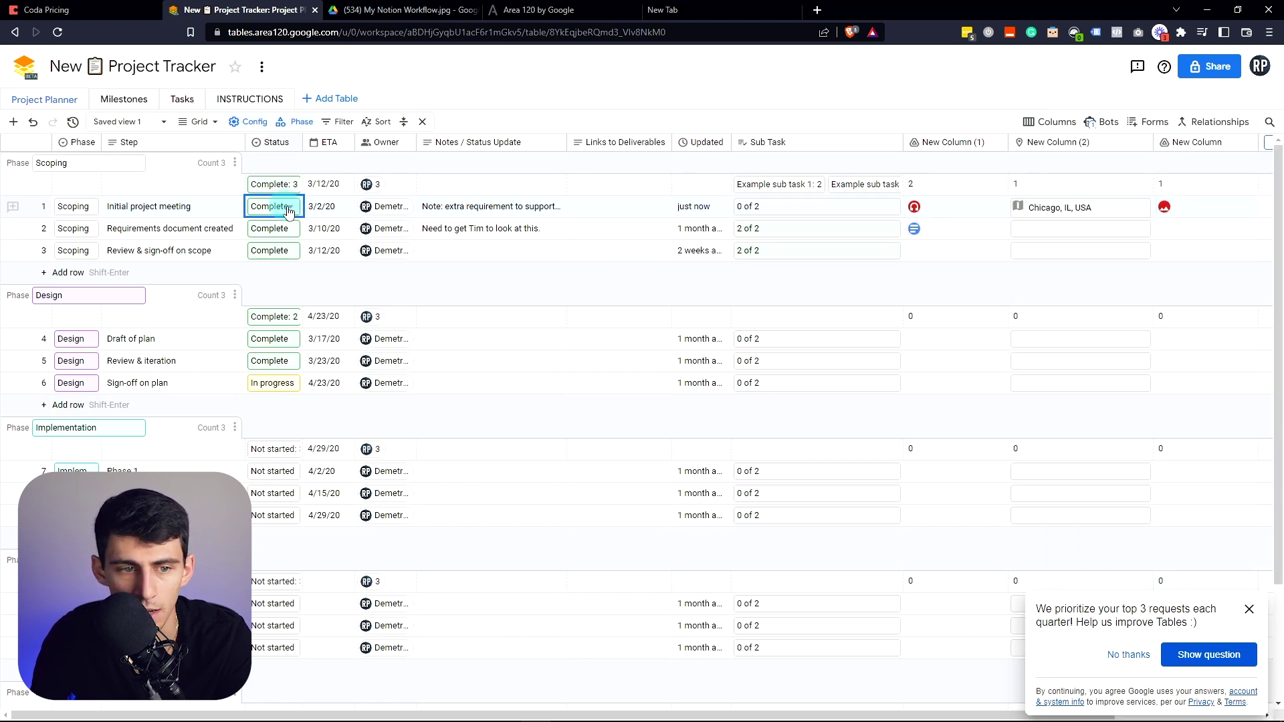
{"action": "left_click", "coordinate": [284, 253]}
{"action": "left_click", "coordinate": [808, 212]}
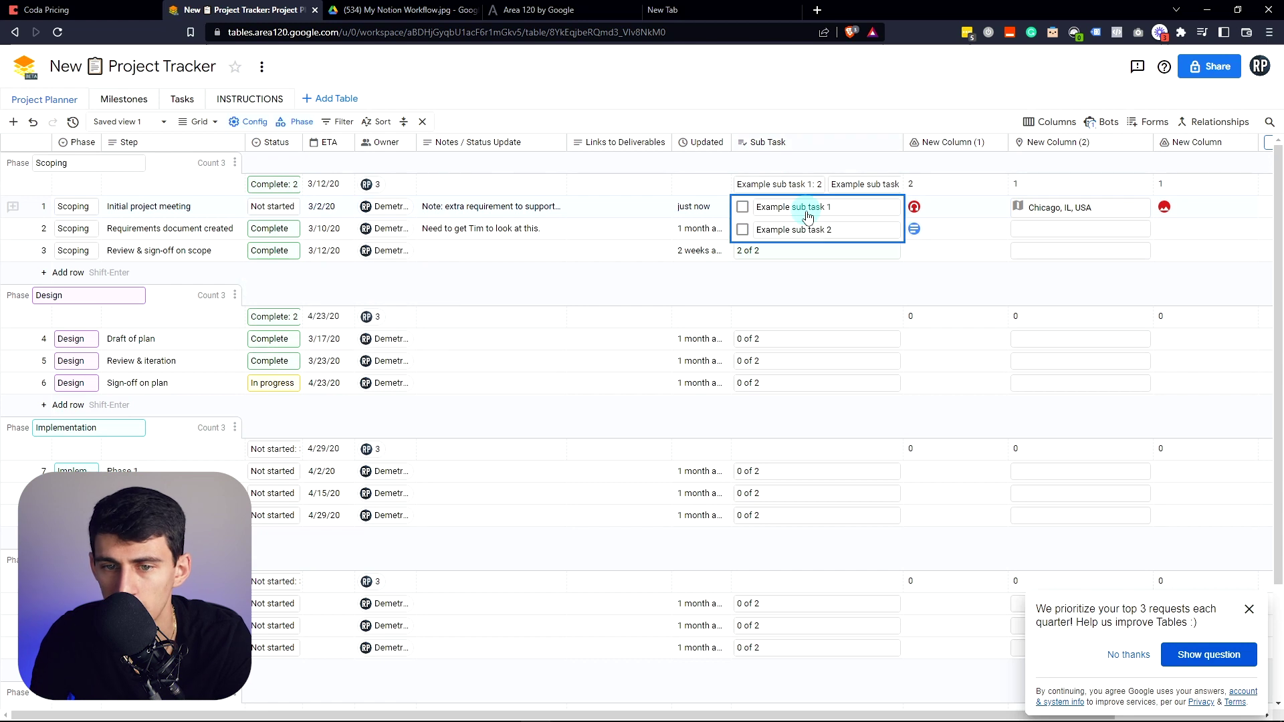
- Look over the Forms and Bots side panels, closing each afterwards
{"action": "left_click", "coordinate": [1144, 122]}
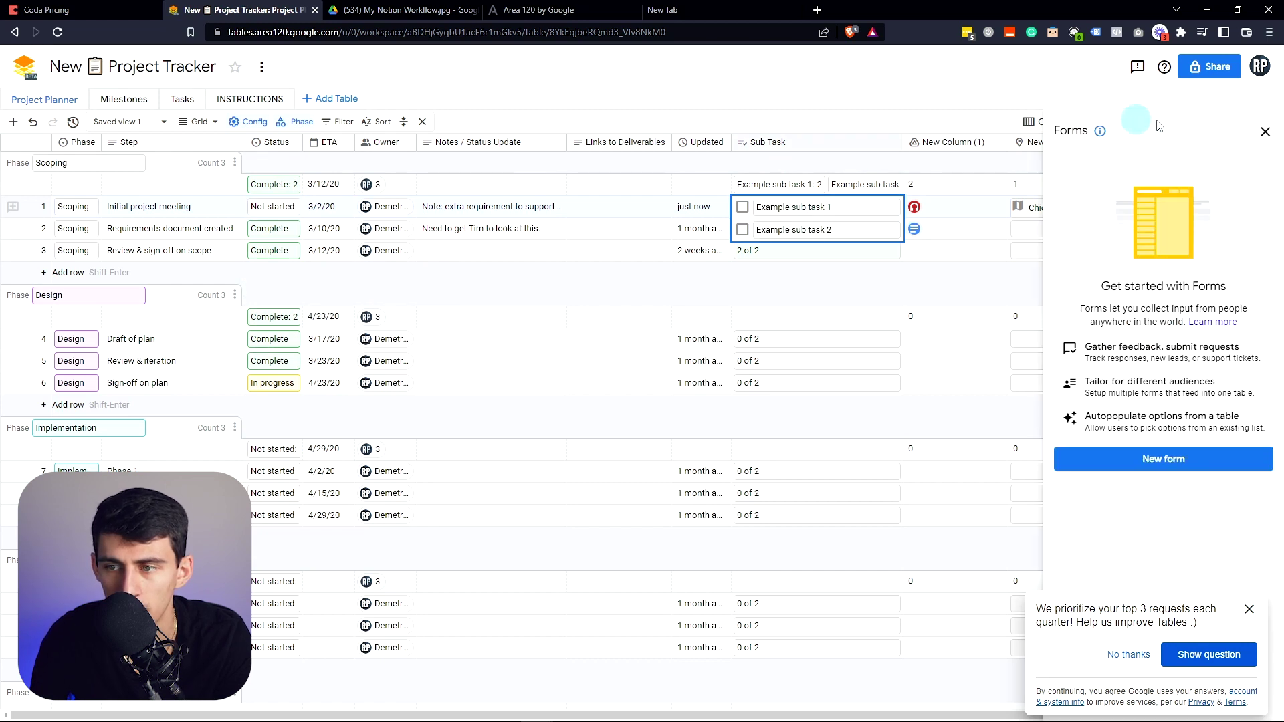
{"action": "left_click", "coordinate": [1264, 134]}
{"action": "left_click", "coordinate": [1111, 122]}
{"action": "left_click", "coordinate": [795, 211]}
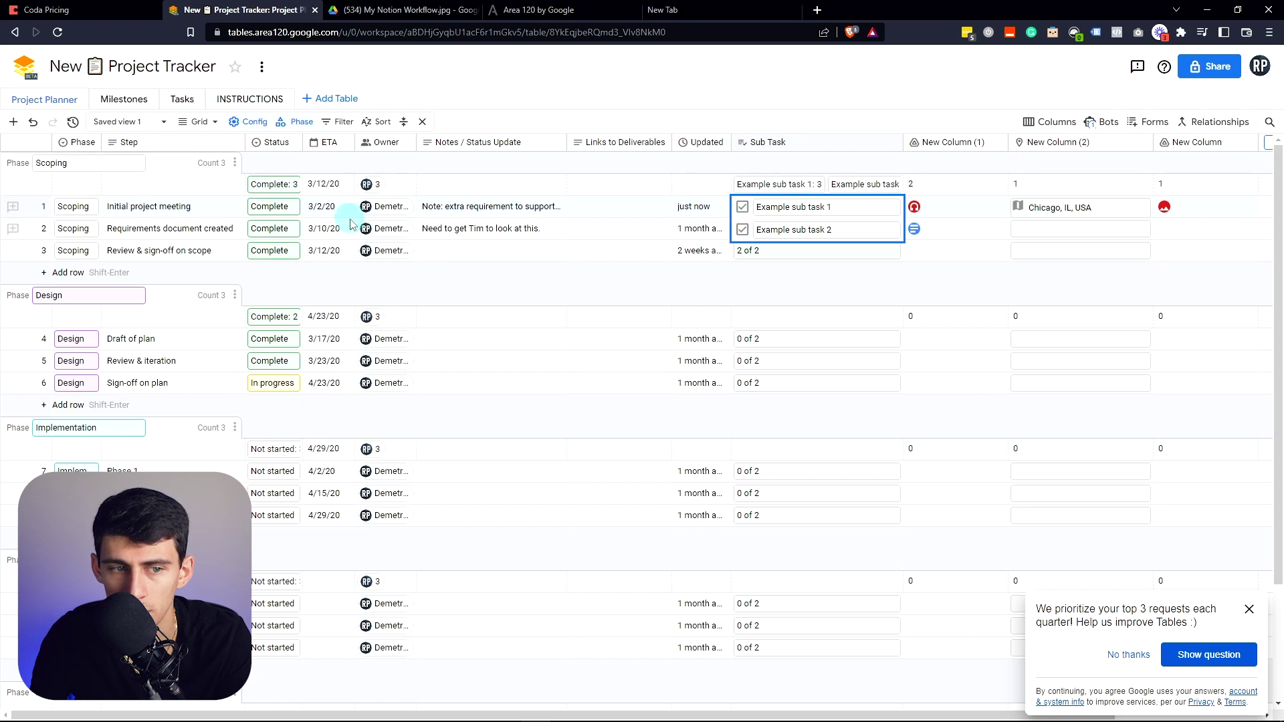
{"action": "left_click", "coordinate": [1149, 122]}
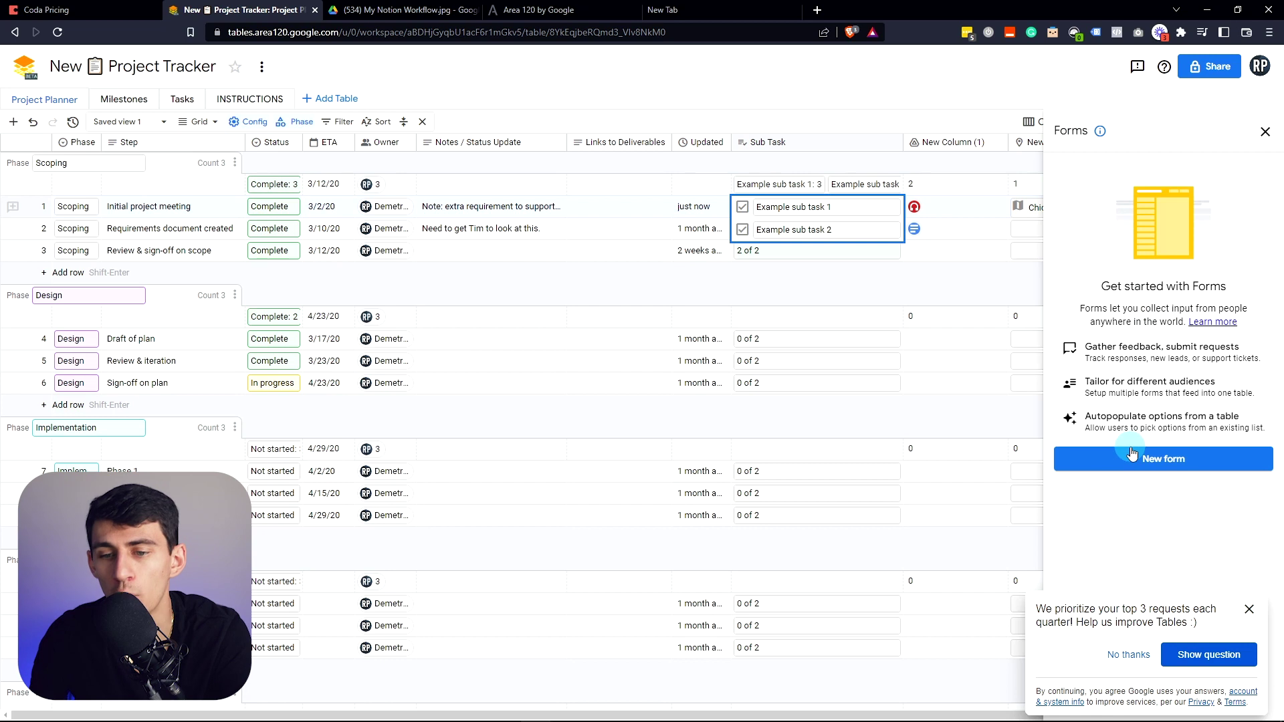
{"action": "left_click", "coordinate": [1266, 129]}
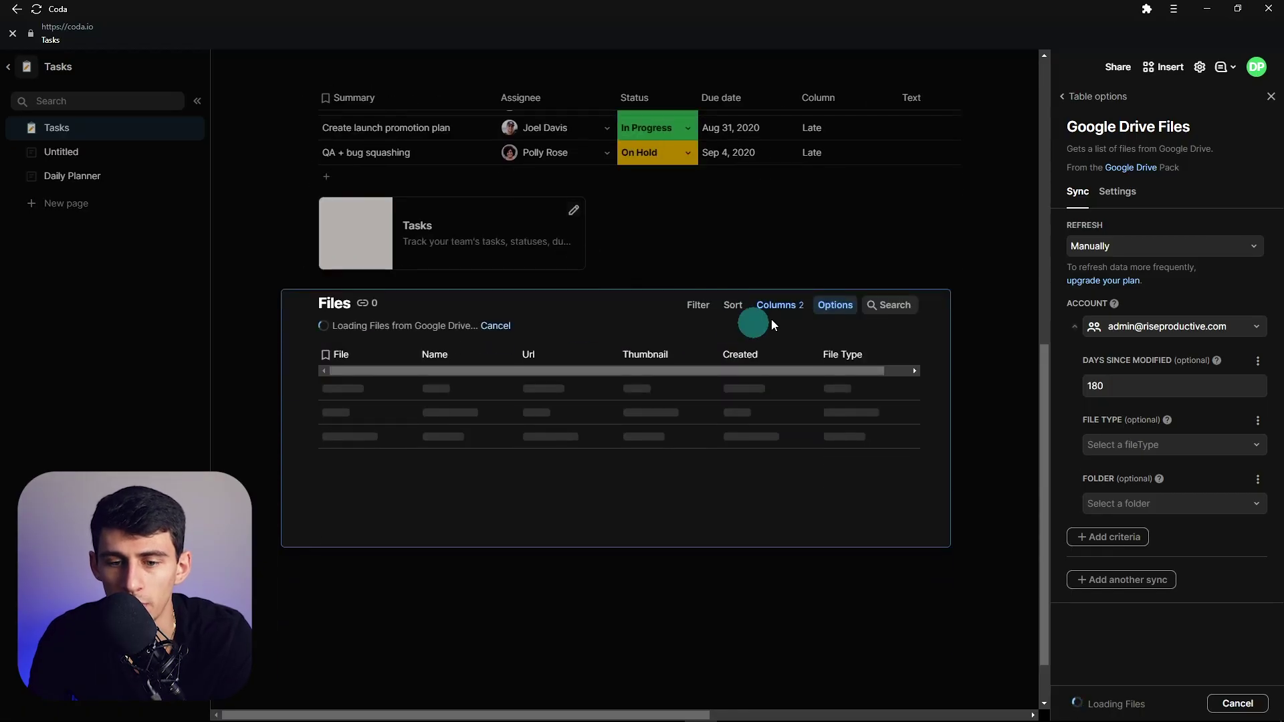
- Close the Drive Files sync settings, then preview the Gmail Pack details via /gmail and dismiss them
{"action": "left_click", "coordinate": [821, 306]}
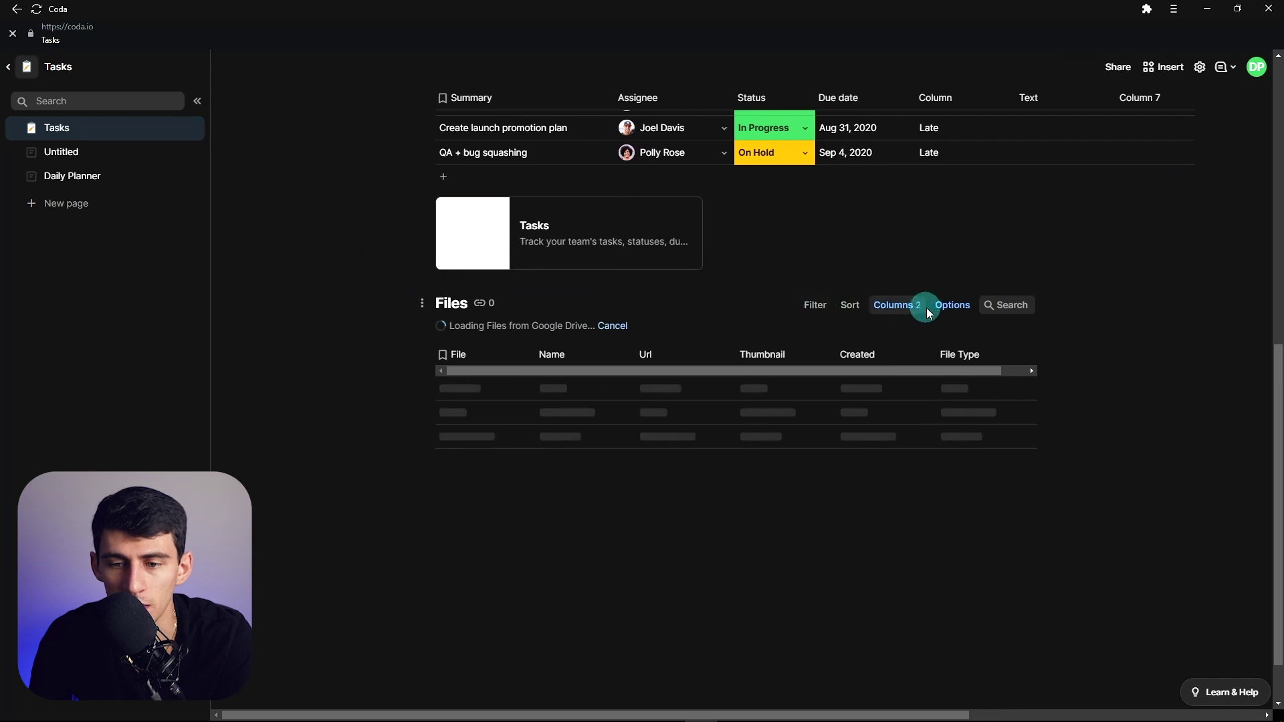
{"action": "left_click", "coordinate": [951, 305]}
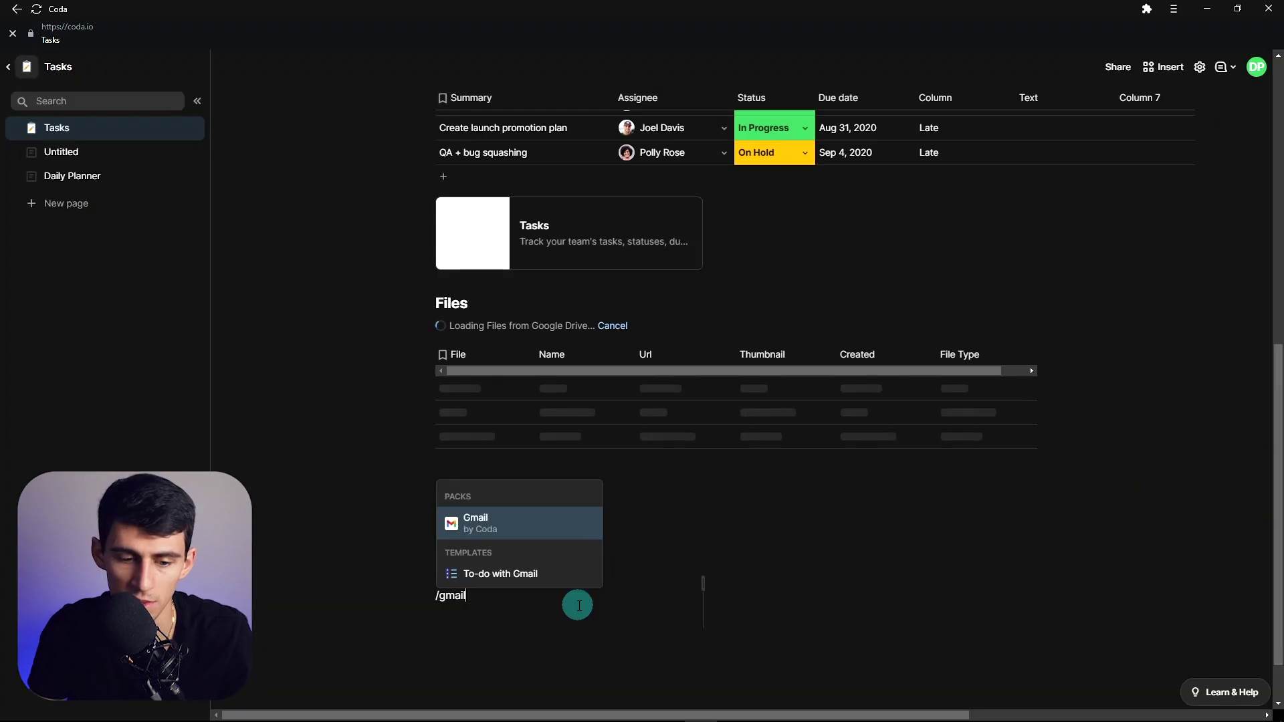
{"action": "key", "text": "Return"}
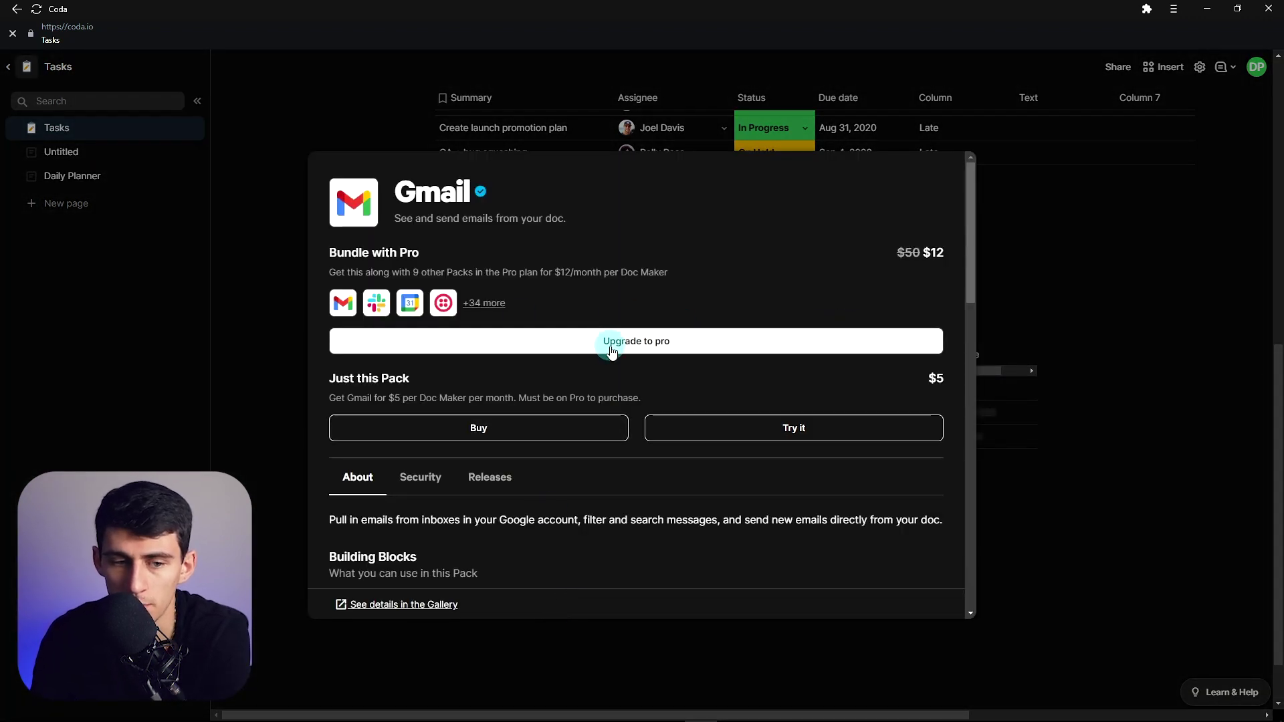
{"action": "scroll", "coordinate": [550, 402], "scroll_direction": "down", "scroll_amount": 5}
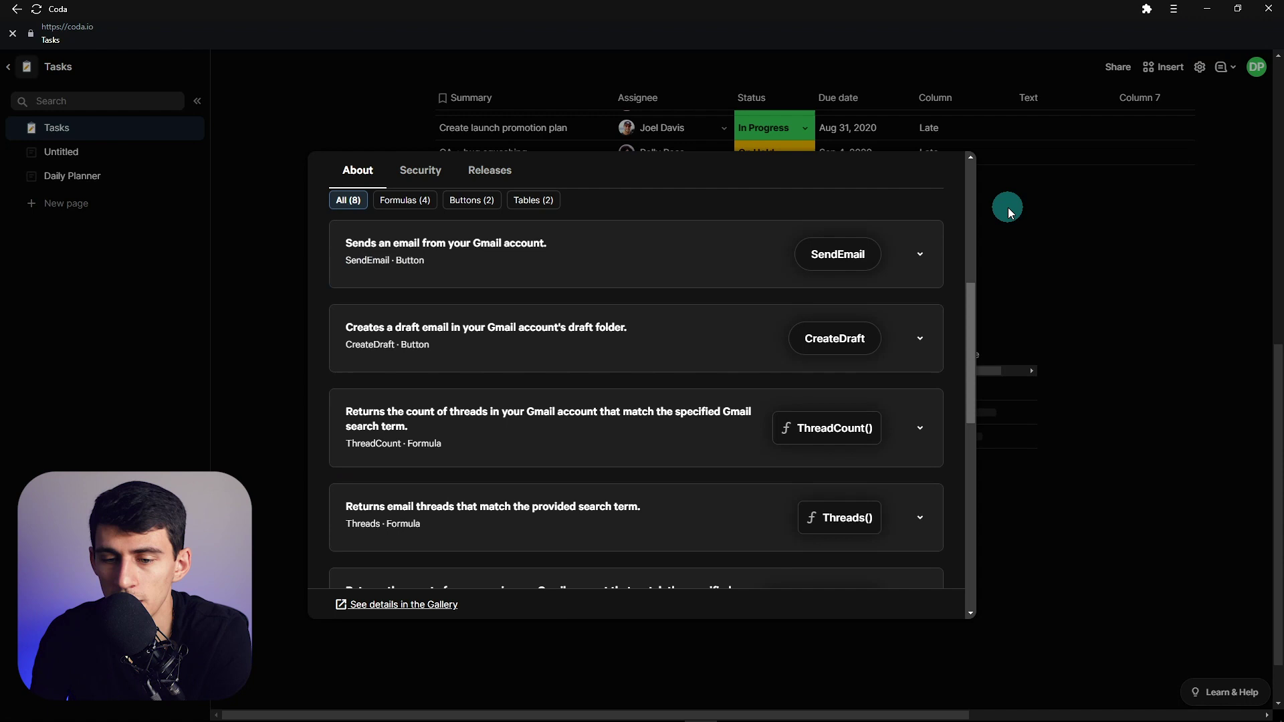
{"action": "left_click", "coordinate": [1076, 277]}
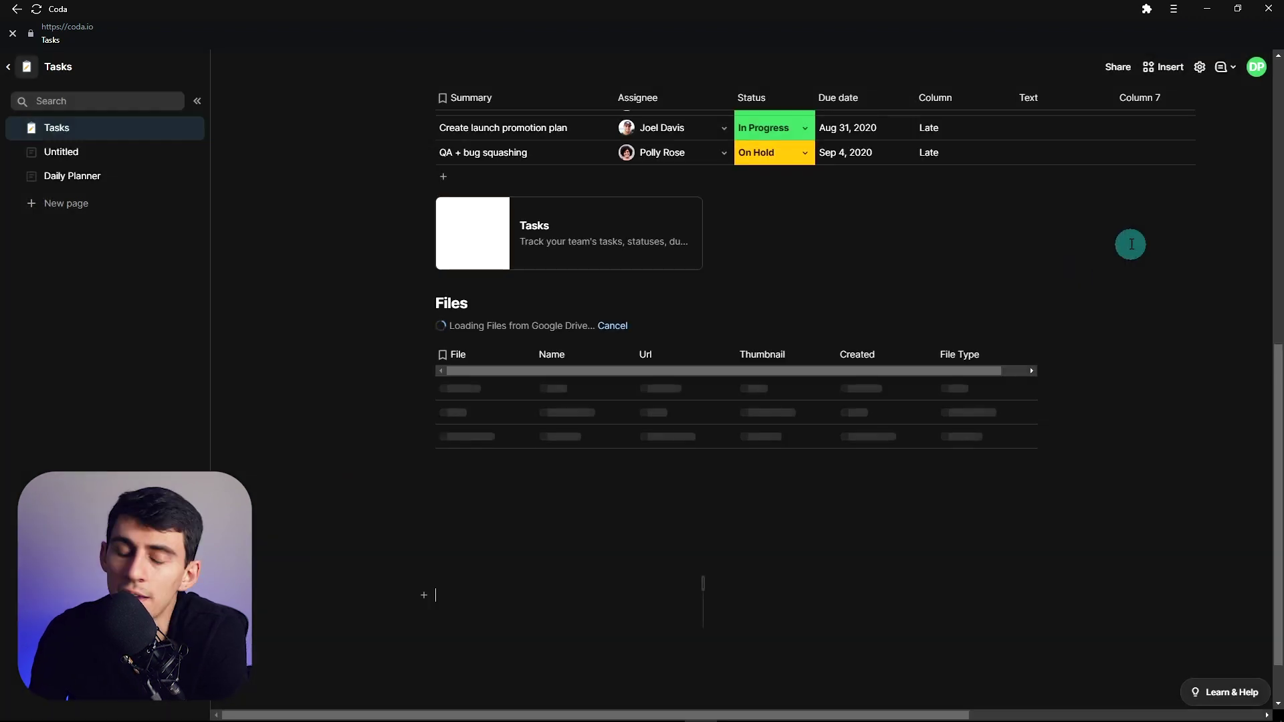
{"action": "scroll", "coordinate": [865, 277], "scroll_direction": "down", "scroll_amount": 1}
{"action": "scroll", "coordinate": [864, 277], "scroll_direction": "up", "scroll_amount": 9}
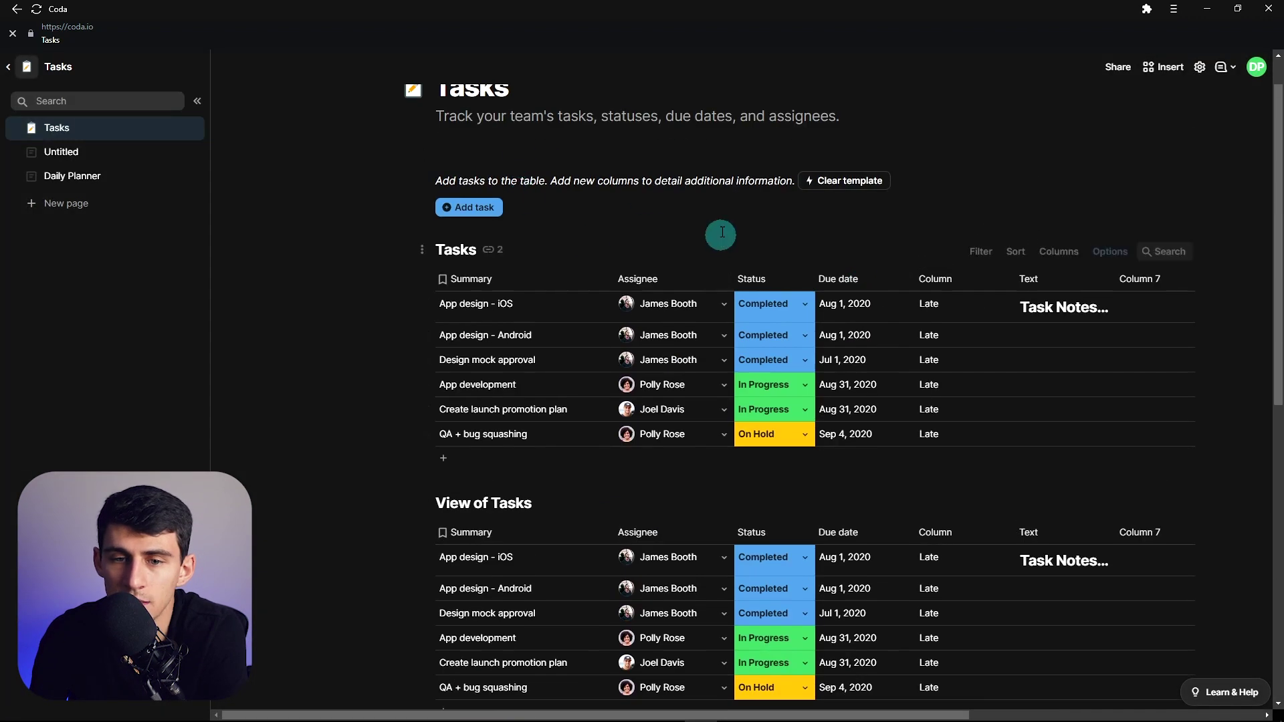
{"action": "left_click", "coordinate": [535, 150]}
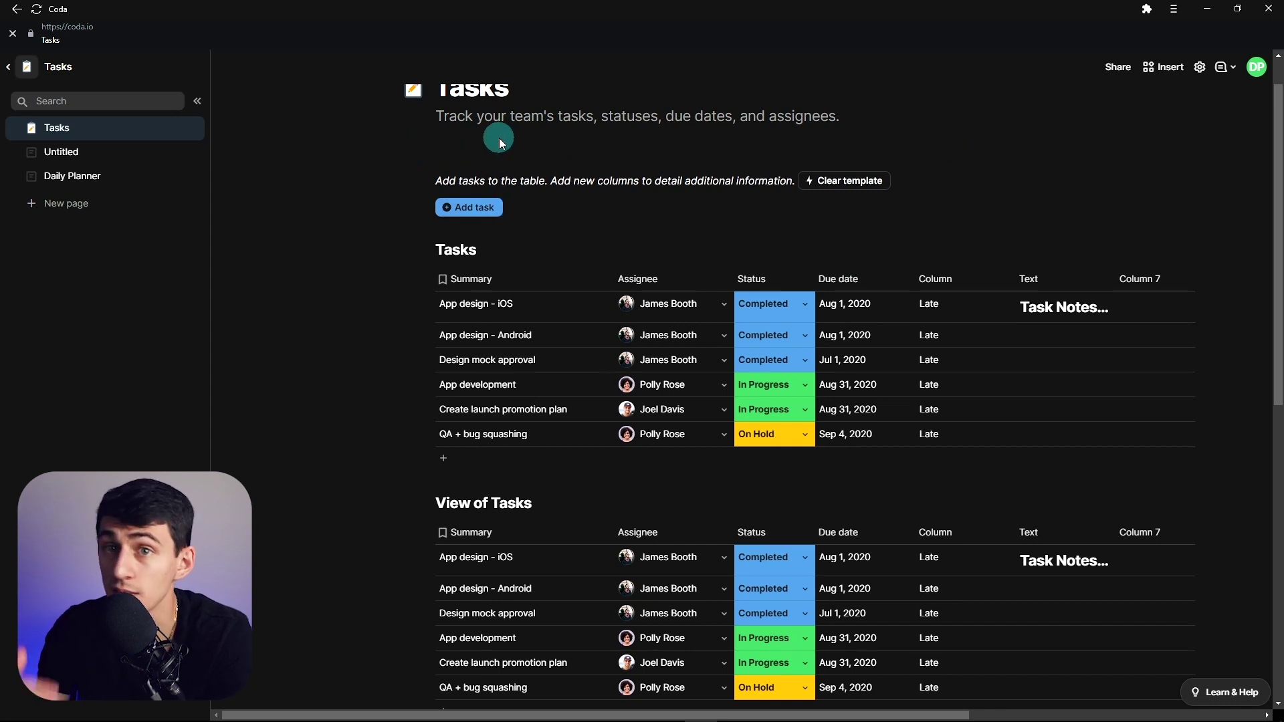
{"action": "scroll", "coordinate": [536, 178], "scroll_direction": "up", "scroll_amount": 1}
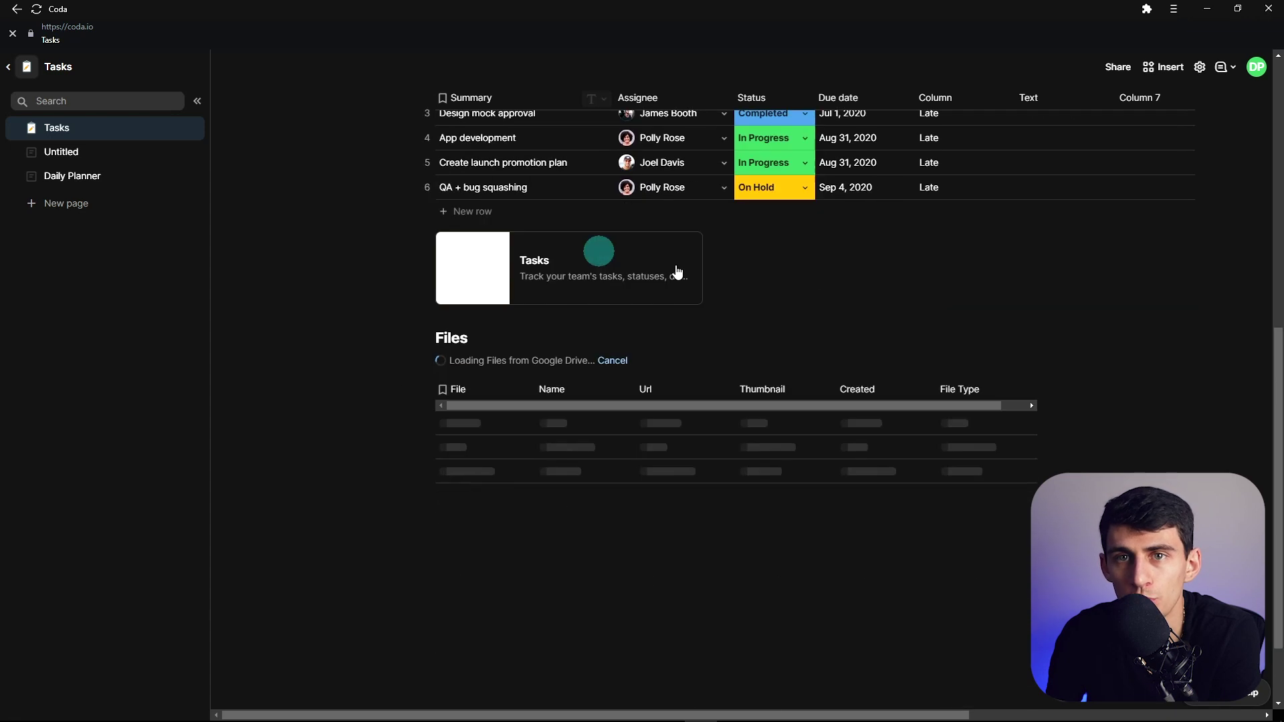
{"action": "scroll", "coordinate": [677, 270], "scroll_direction": "down", "scroll_amount": 1}
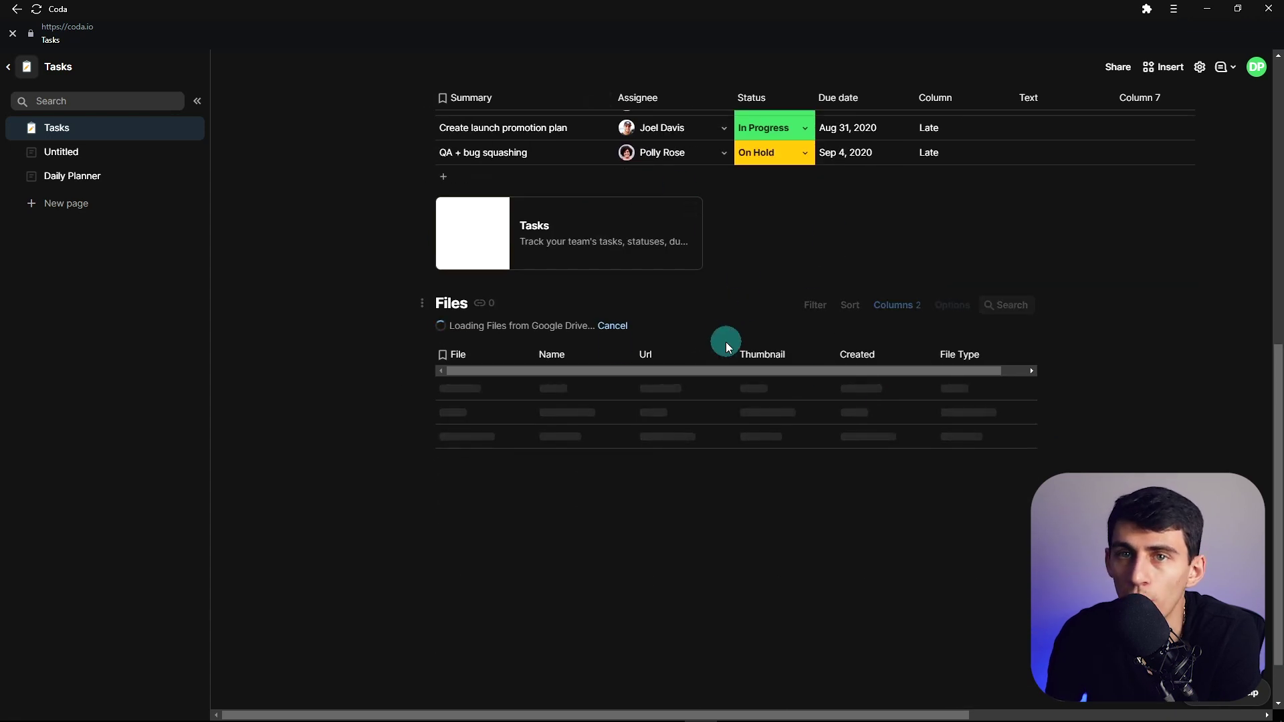
{"action": "scroll", "coordinate": [719, 340], "scroll_direction": "up", "scroll_amount": 5}
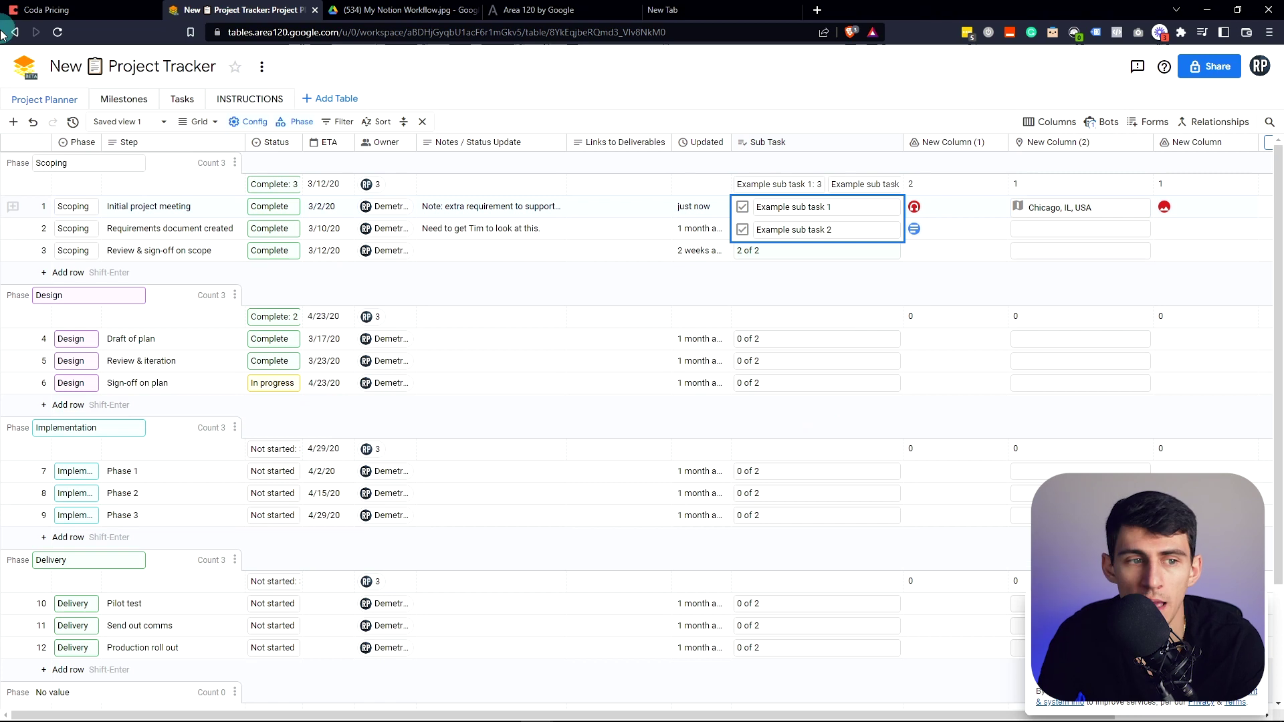
- Try Add new view from Saved view 1, then switch Project Tracker from Grid to Queue Layout
{"action": "left_click", "coordinate": [131, 124]}
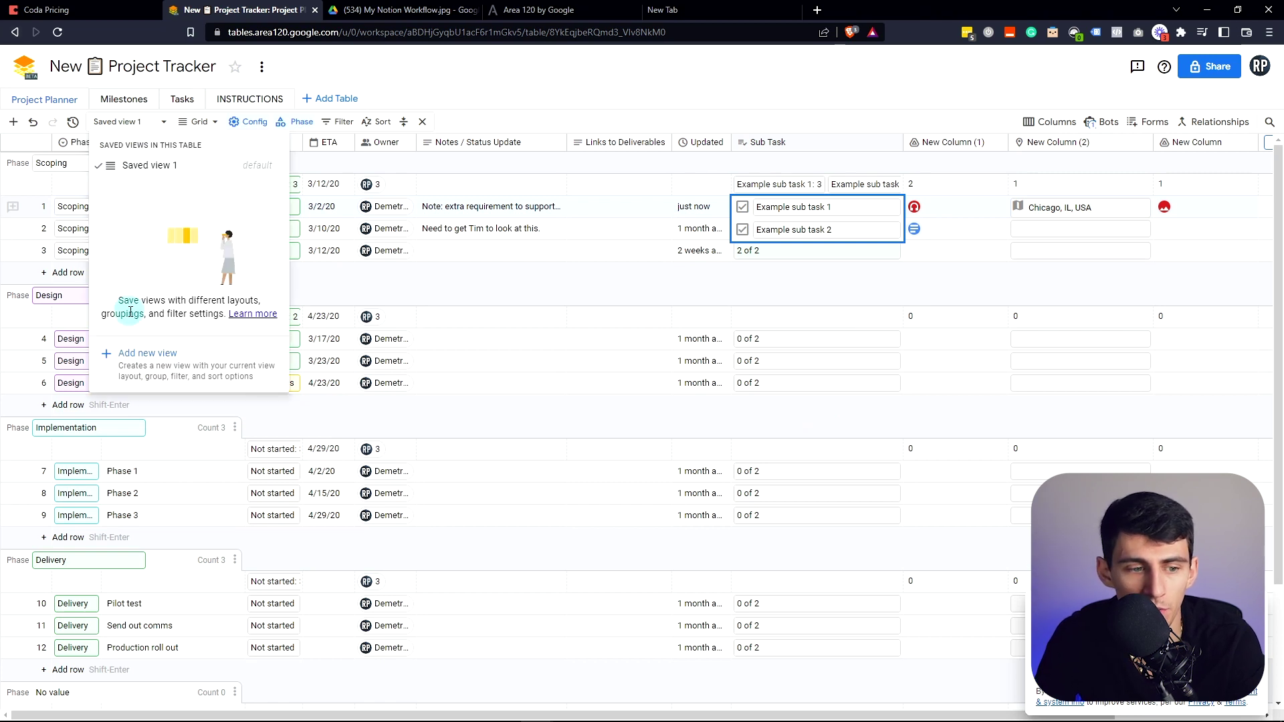
{"action": "left_click", "coordinate": [144, 353]}
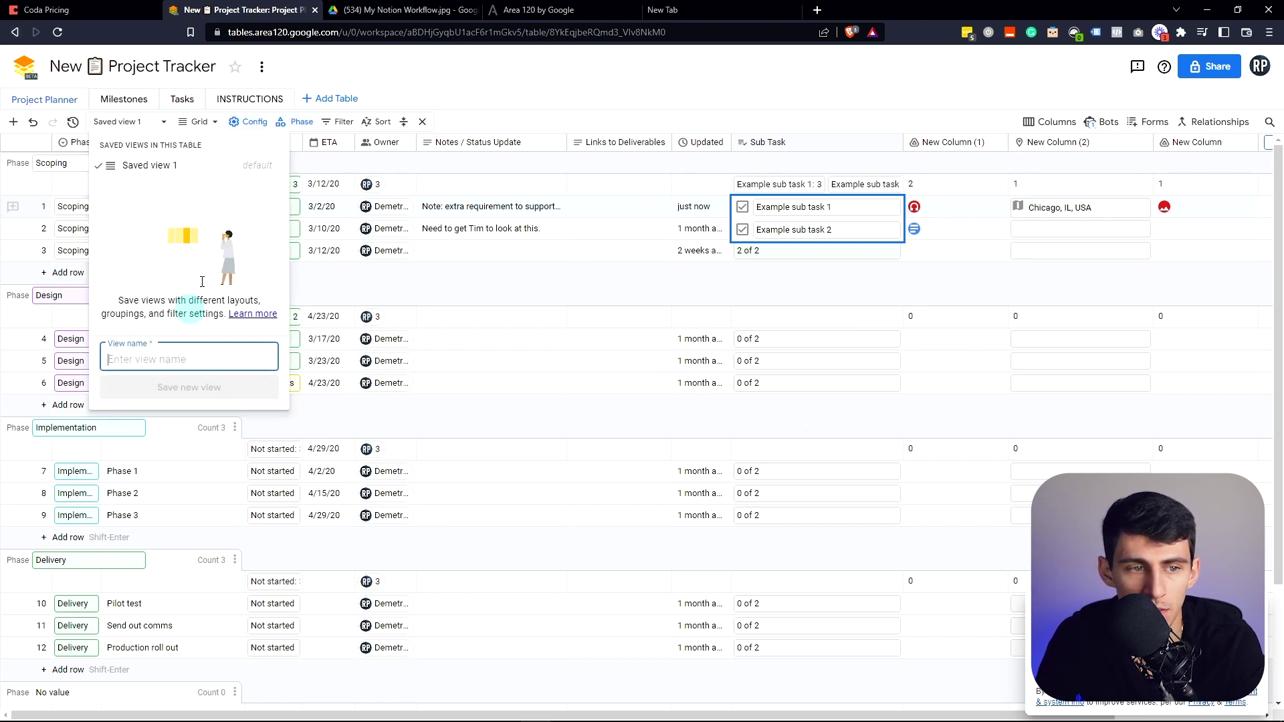
{"action": "left_click", "coordinate": [202, 121]}
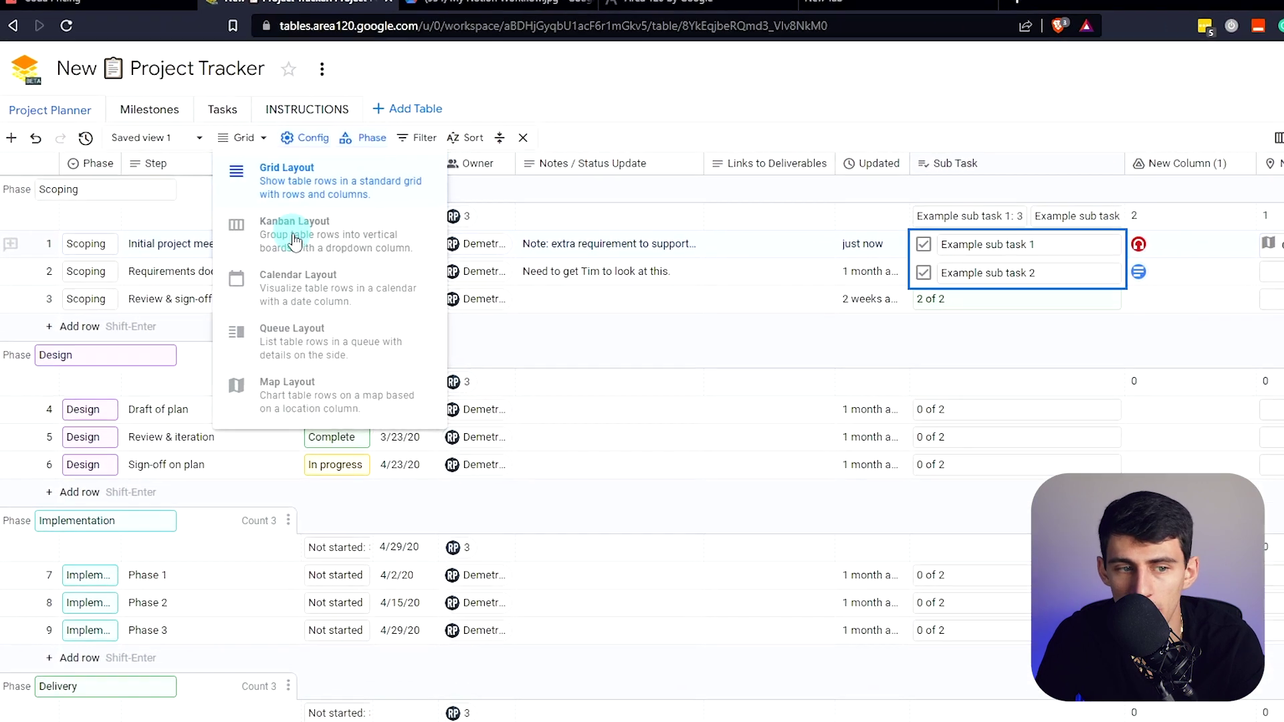
{"action": "left_click", "coordinate": [328, 358]}
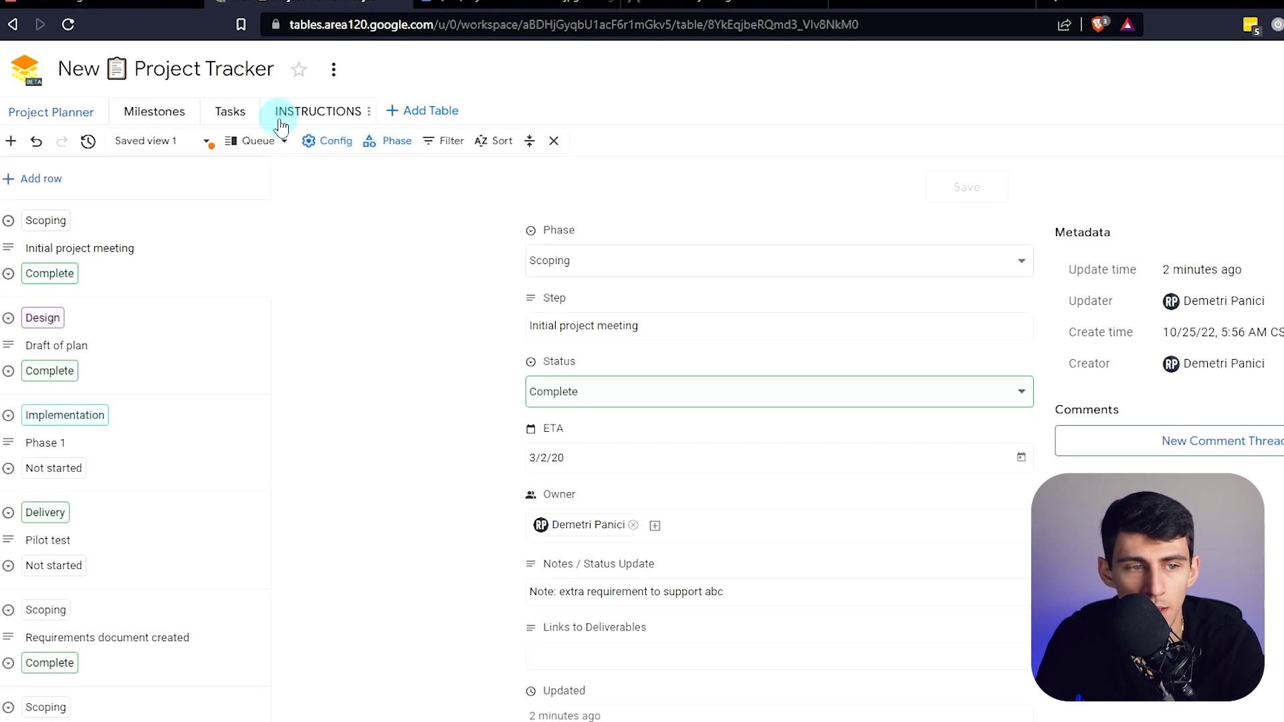
{"action": "left_click", "coordinate": [258, 140]}
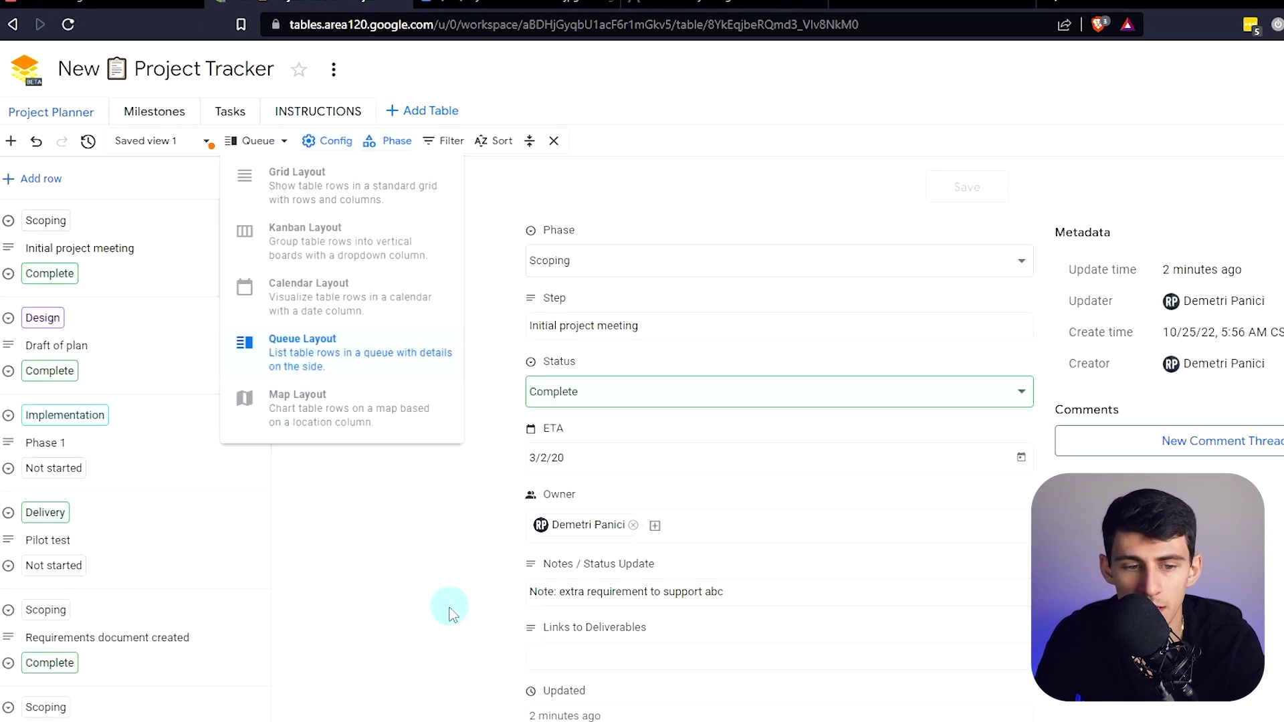
{"action": "left_click", "coordinate": [464, 585]}
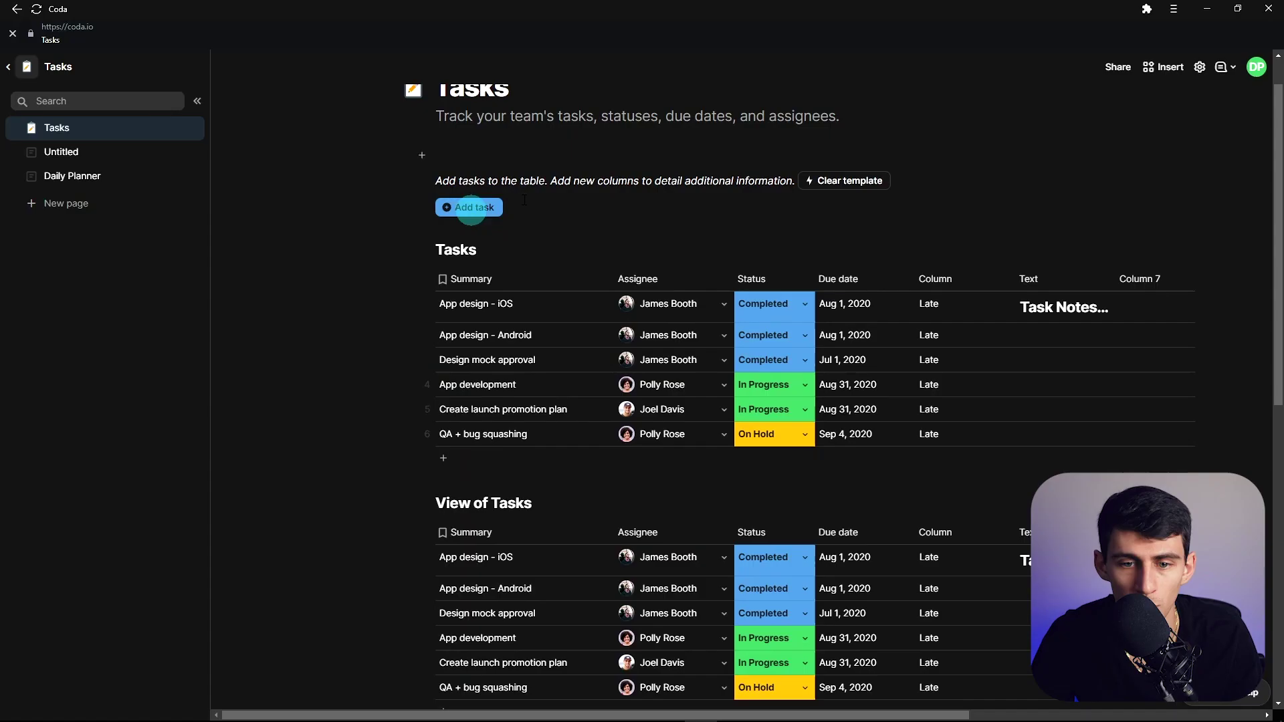
{"action": "left_click", "coordinate": [624, 205]}
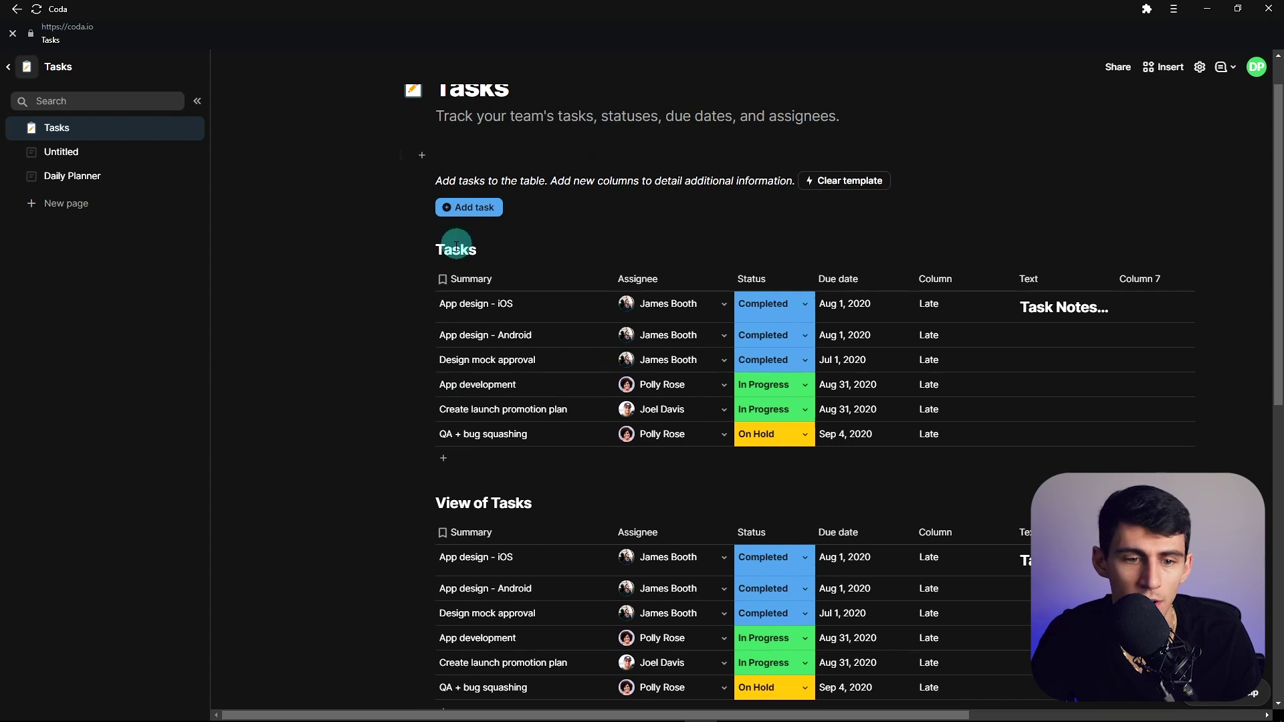
{"action": "scroll", "coordinate": [508, 191], "scroll_direction": "up", "scroll_amount": 1}
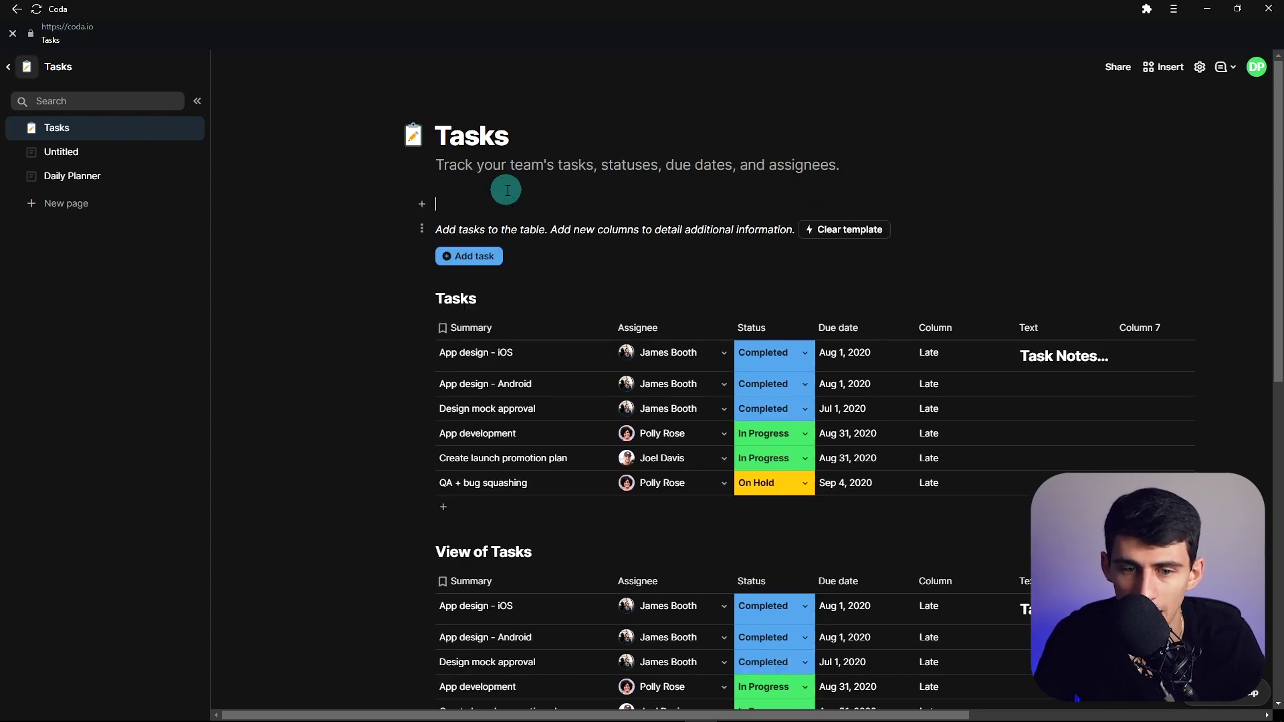